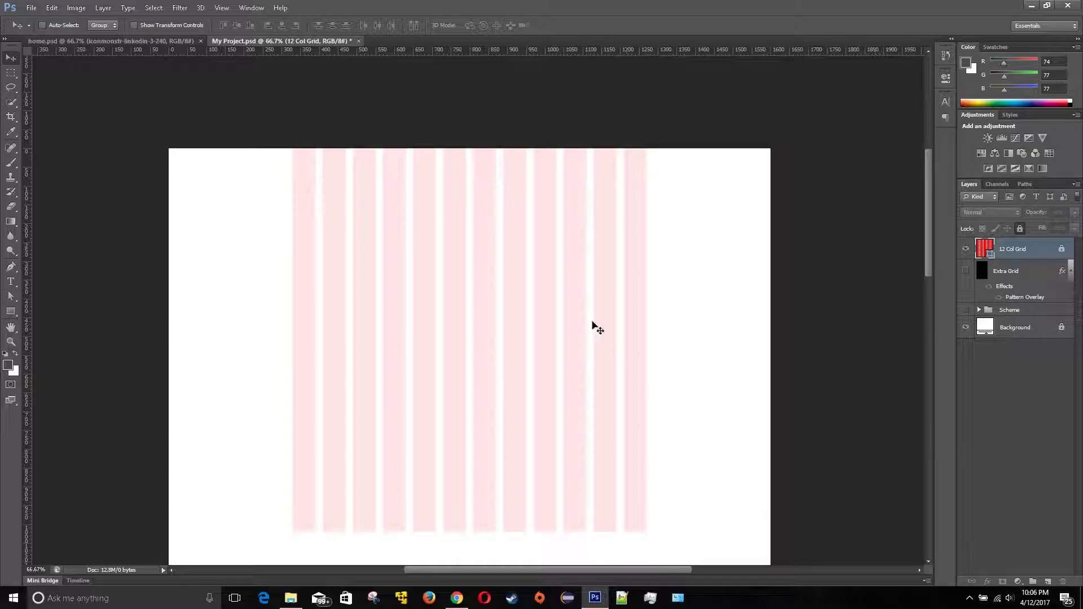
Create a rectangle shape 1600 px wide and 660 px high on the canvas
click(11, 314)
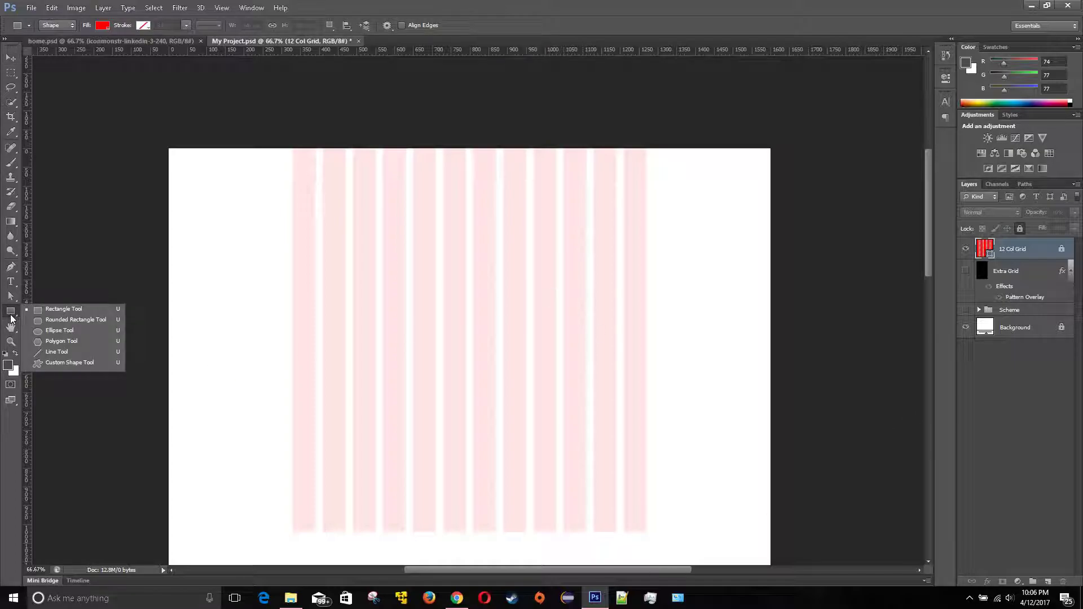
click(65, 310)
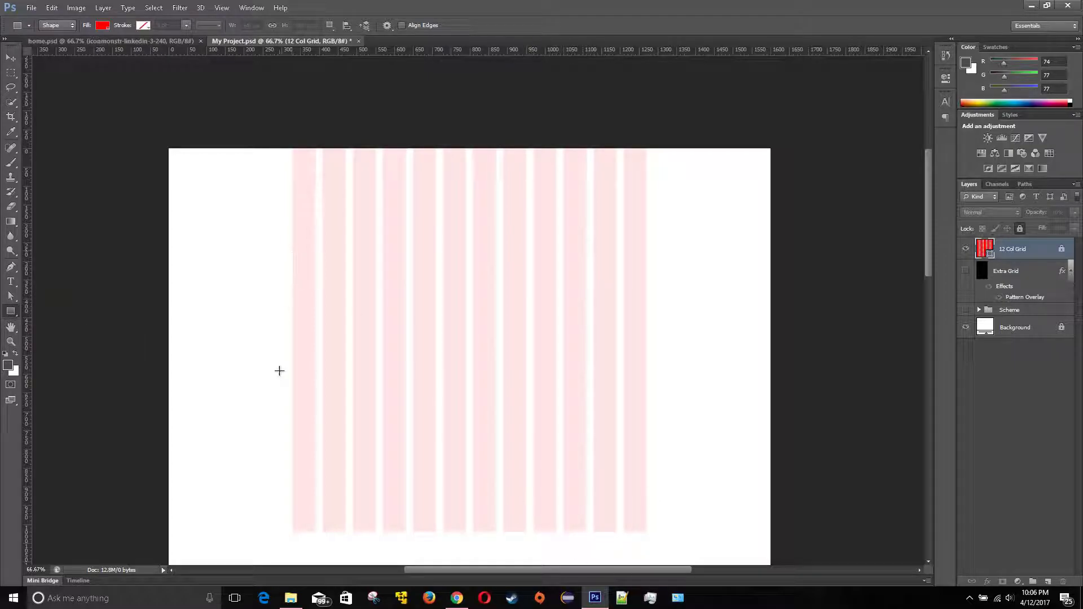
click(279, 370)
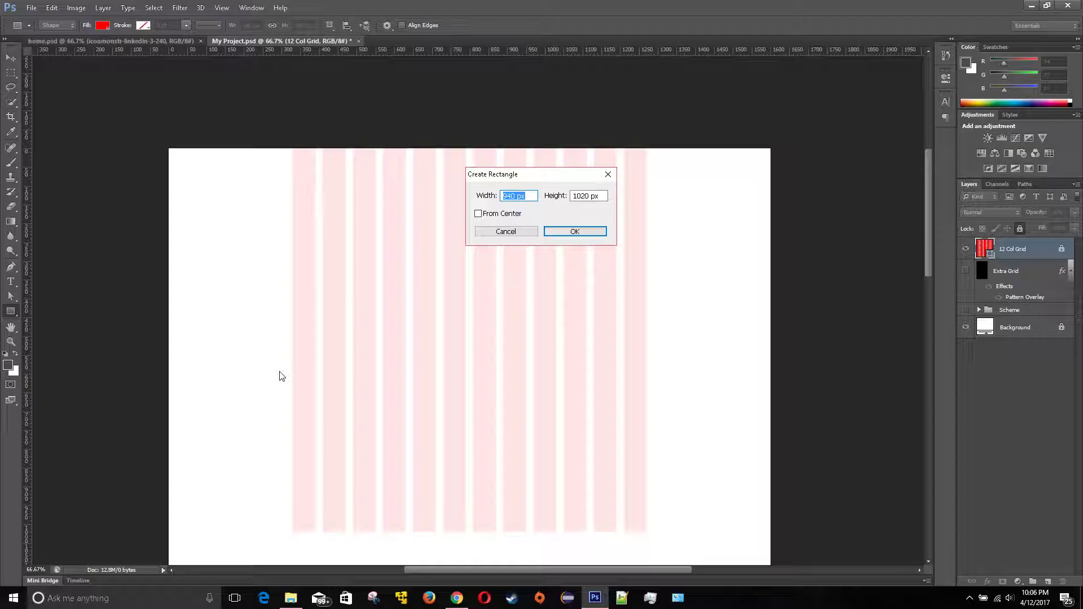
key(Right)
text(16)
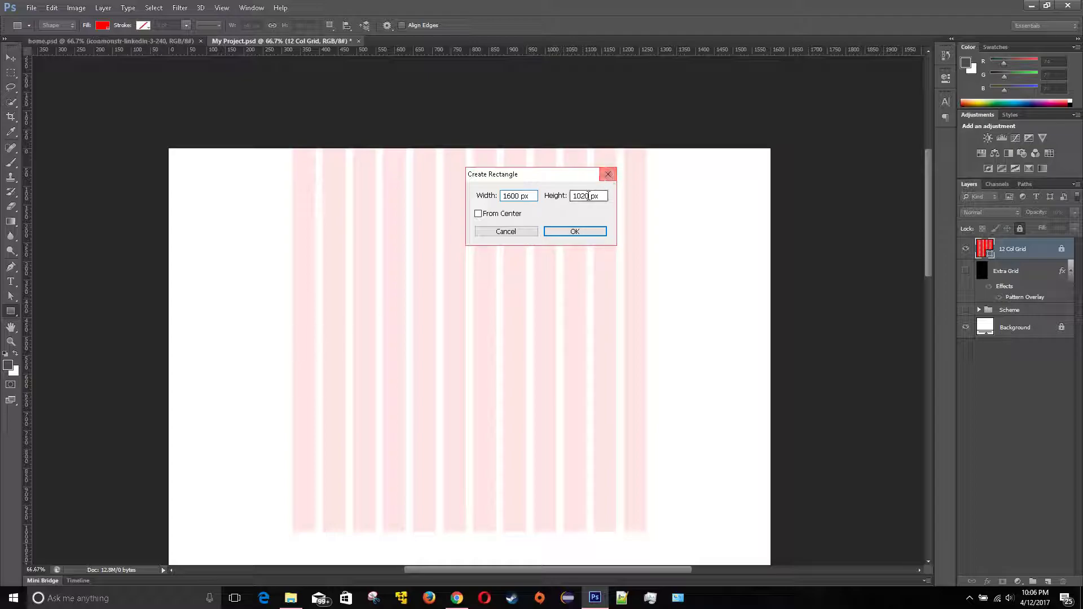
key(Tab)
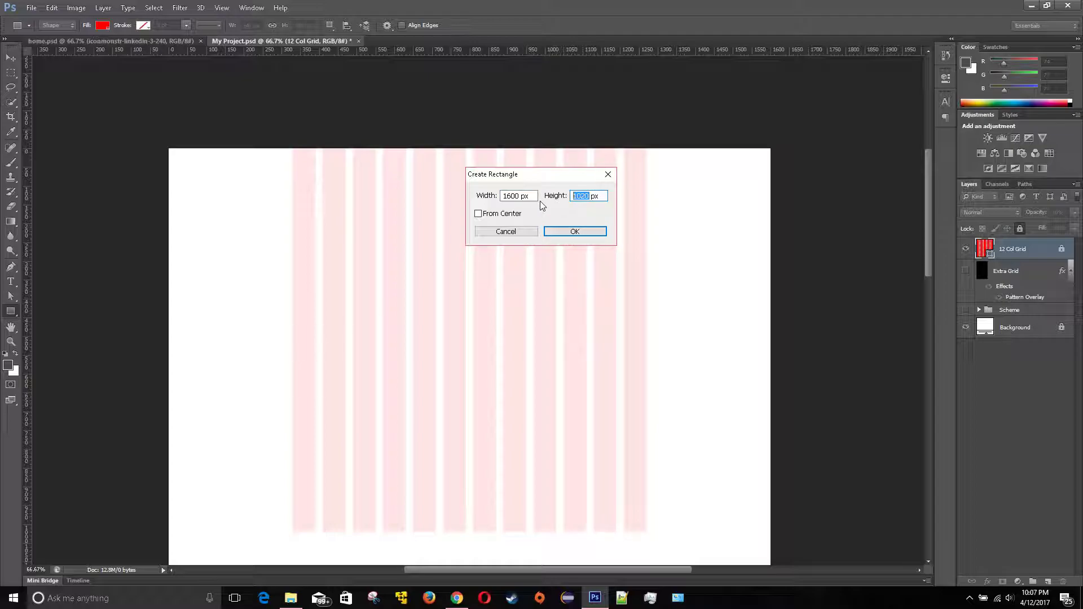
text(660)
click(575, 232)
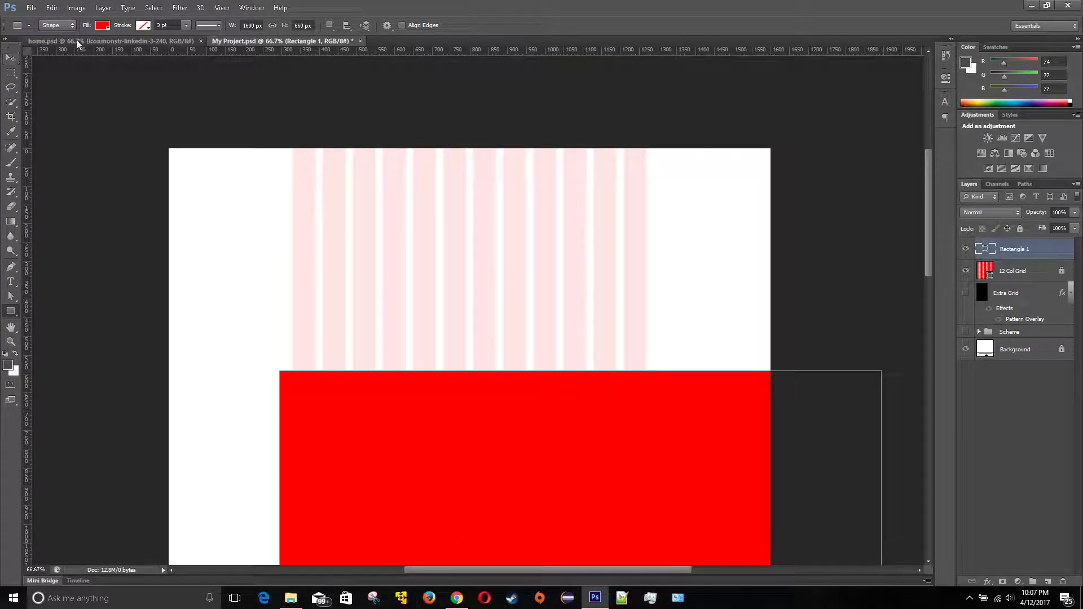
click(107, 27)
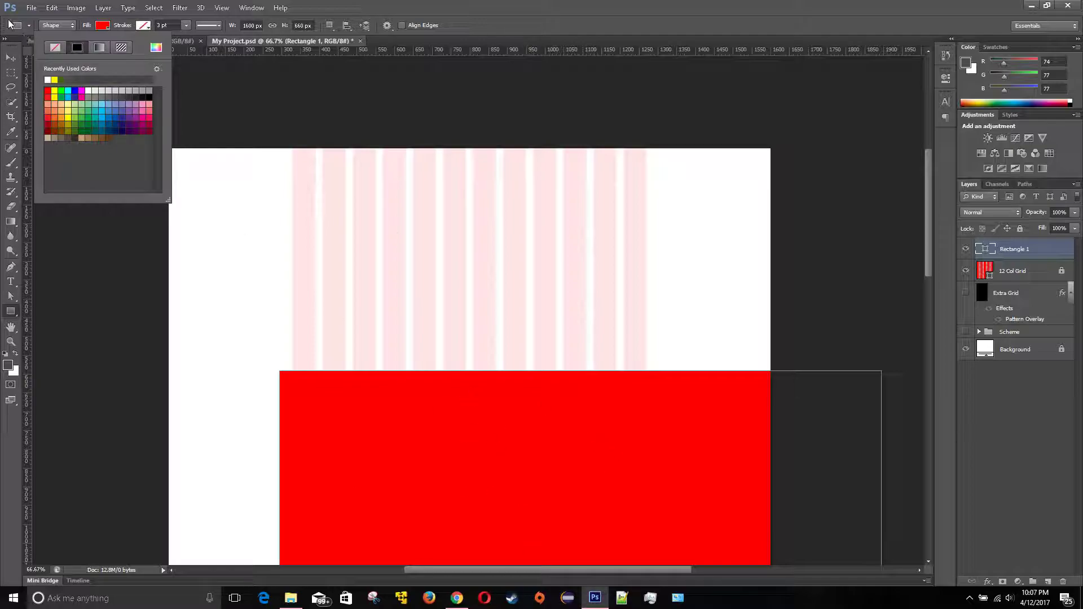
click(55, 48)
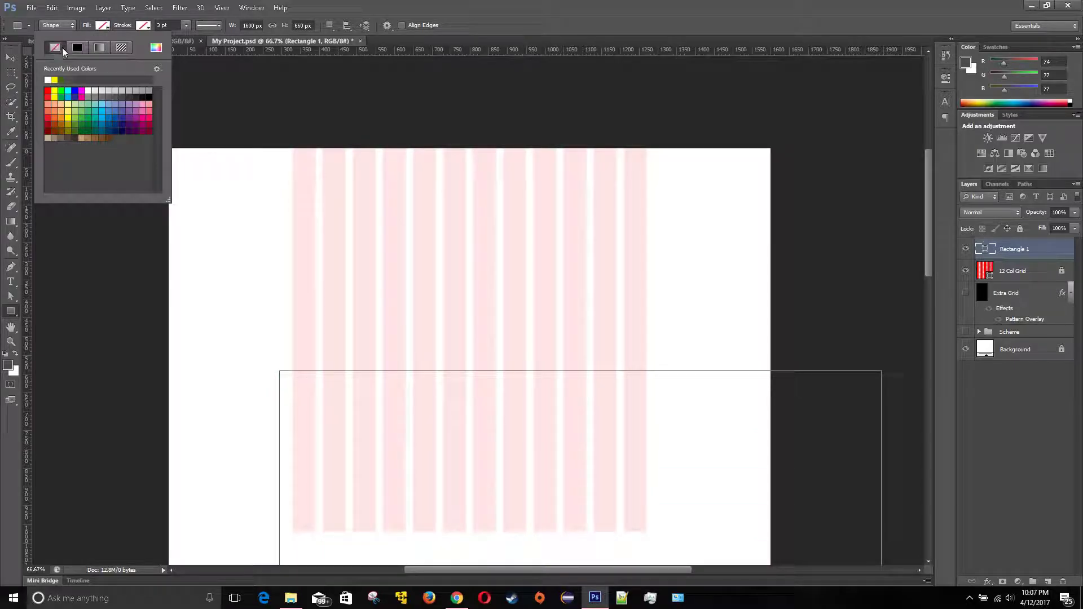
click(77, 47)
key(Return)
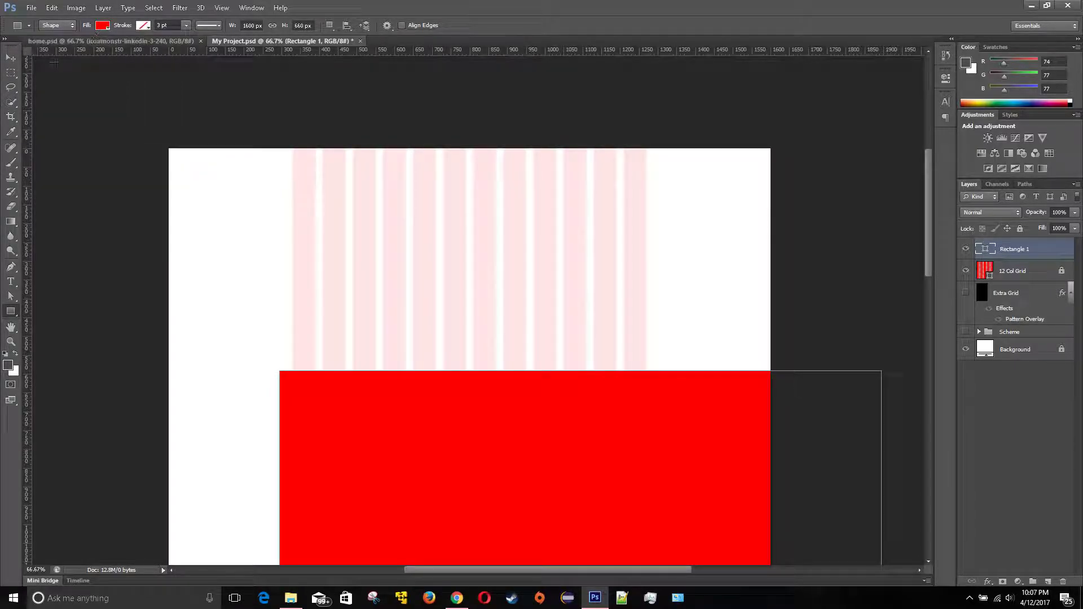
Move the red rectangle so it fills the canvas width, flush with the canvas's top edge
click(12, 60)
drag(374, 438, 261, 214)
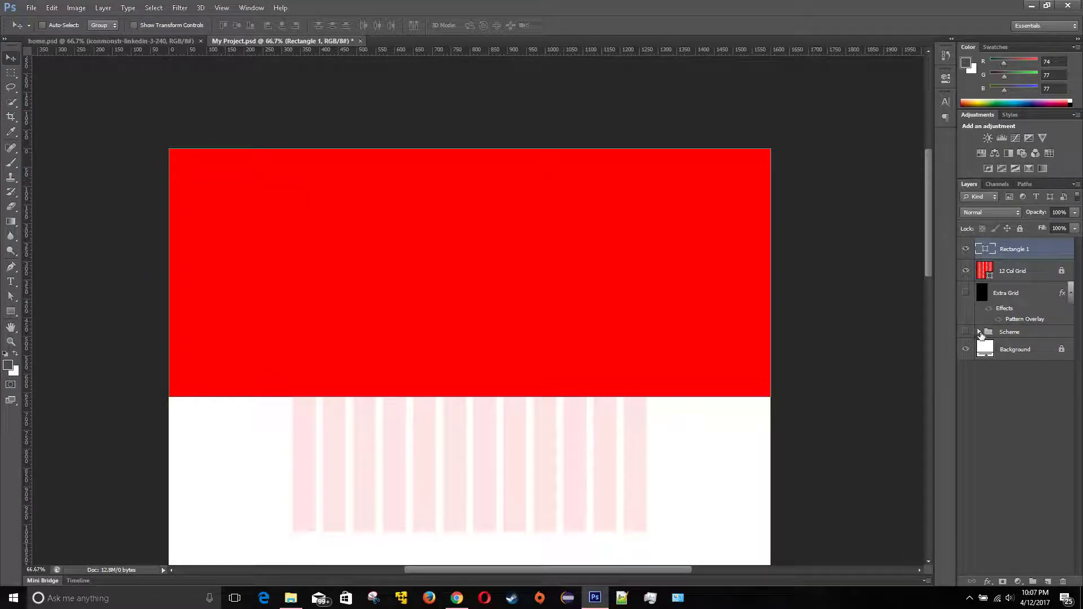
Copy the hex colour code d34e33 from the Orange layer in the Scheme group
click(980, 333)
double_click(994, 393)
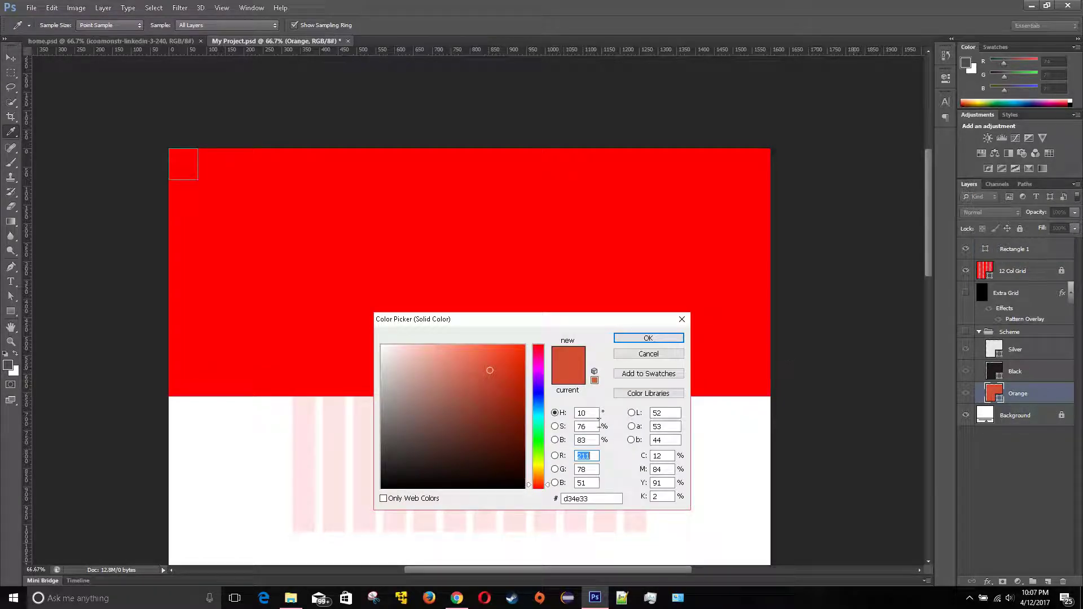
click(598, 496)
double_click(598, 496)
click(648, 338)
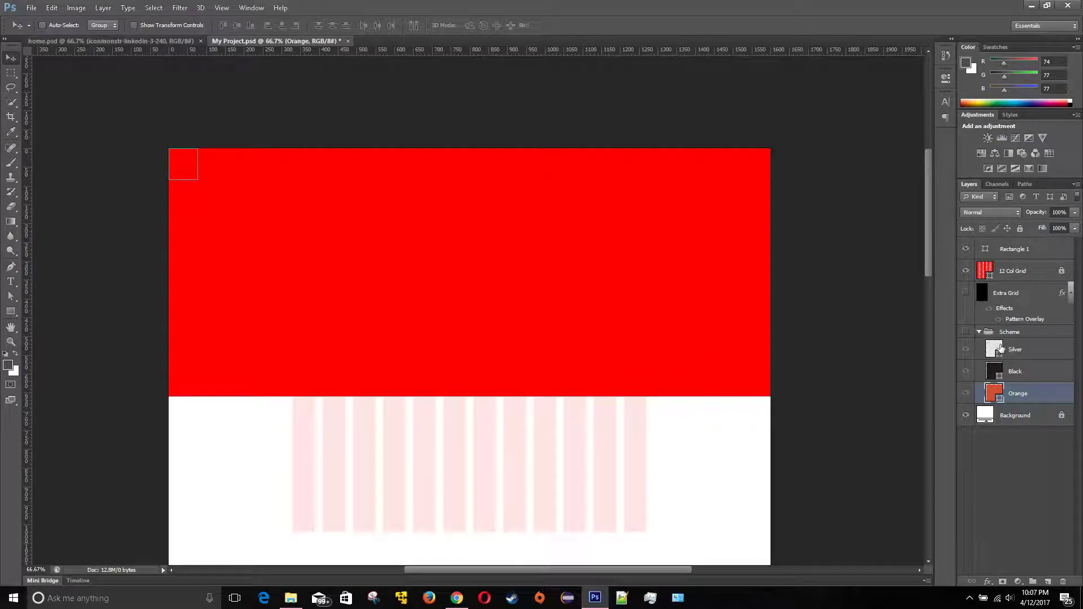
Set the large red rectangle's fill colour to the copied orange, d34e33
double_click(985, 249)
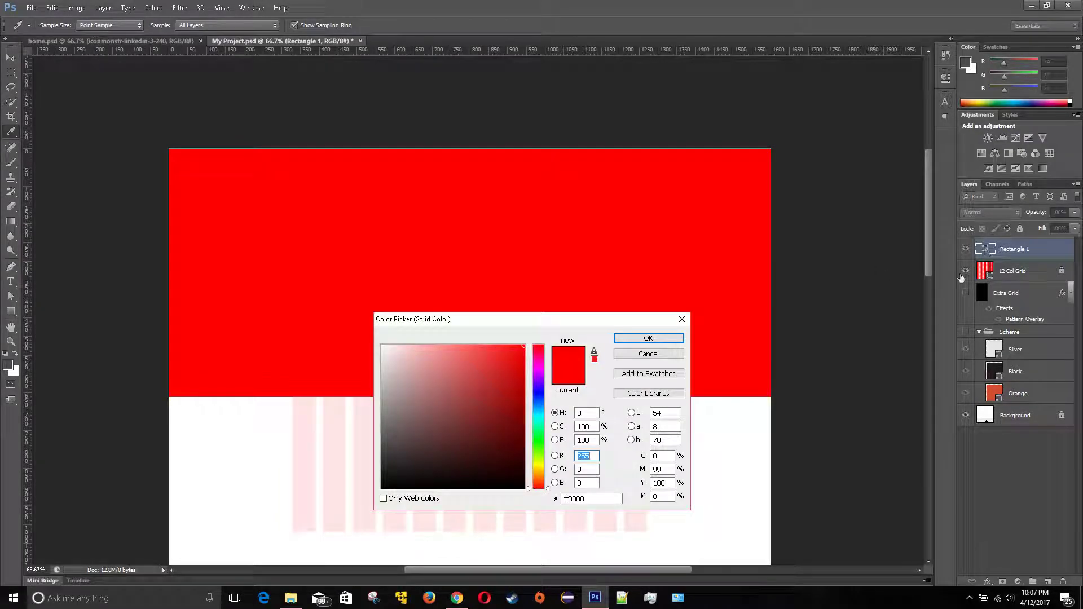
click(604, 500)
double_click(604, 500)
click(604, 501)
double_click(598, 495)
key(ctrl+v)
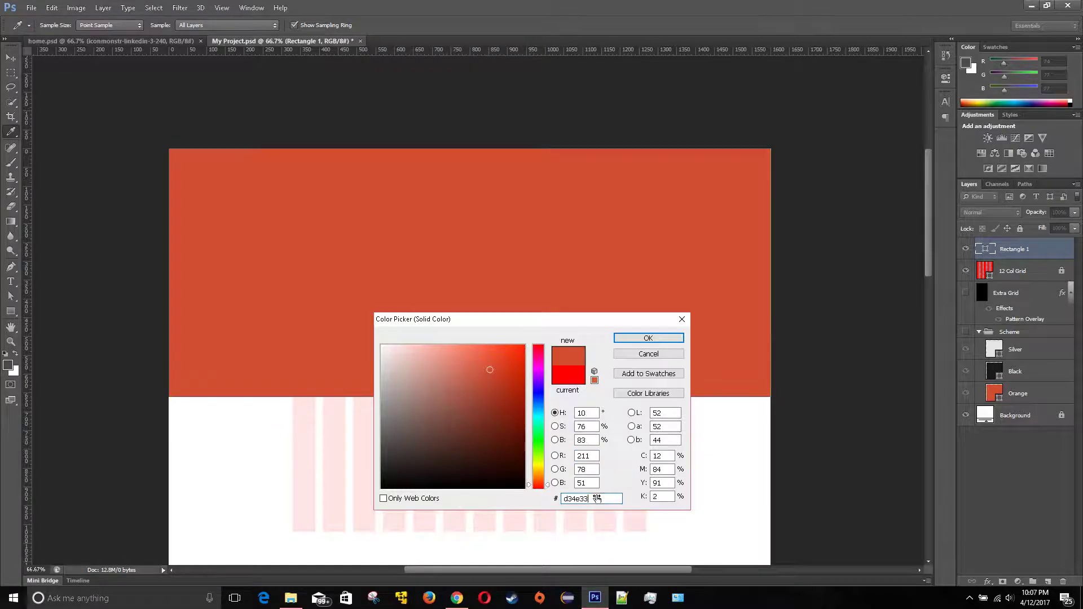
click(661, 338)
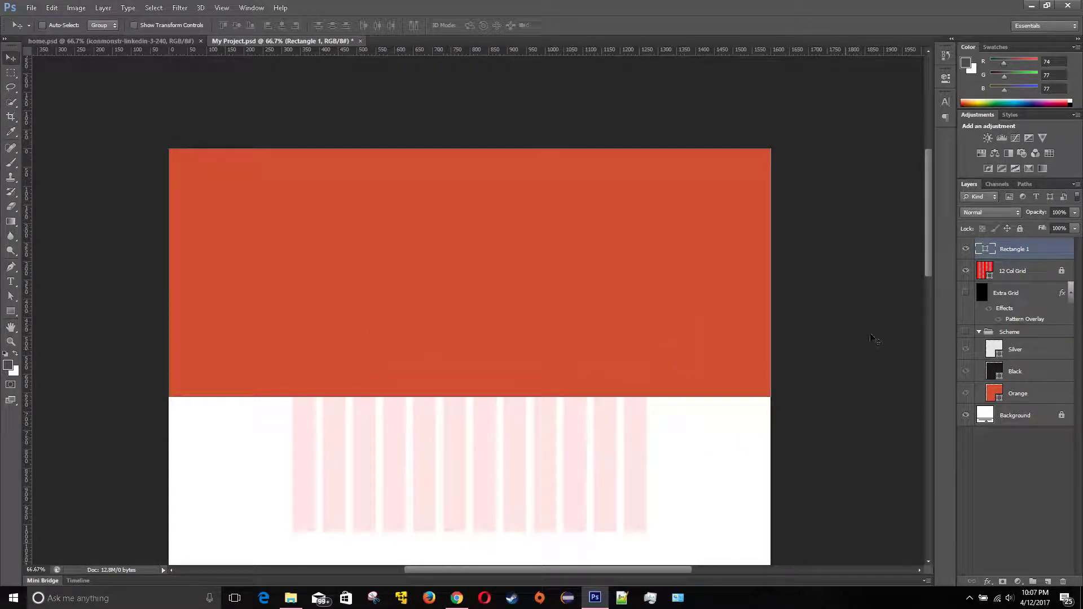
Rename the orange rectangle's layer as Header Rectangle
double_click(1032, 250)
text(H)
text(tang)
click(1051, 478)
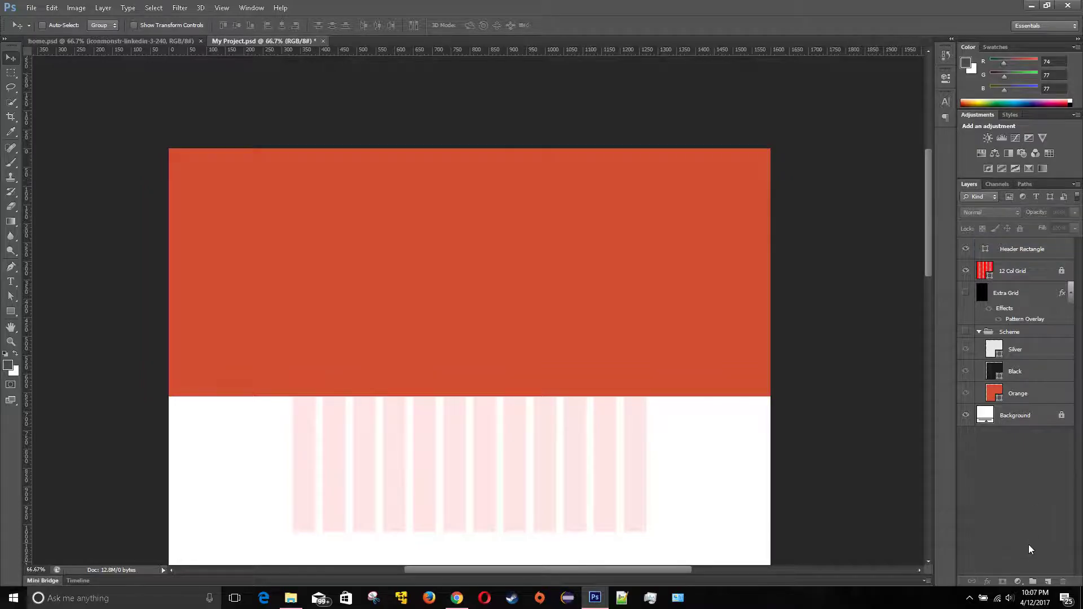
Create a new layer group at the top of the layer stack and name it Header
click(1035, 581)
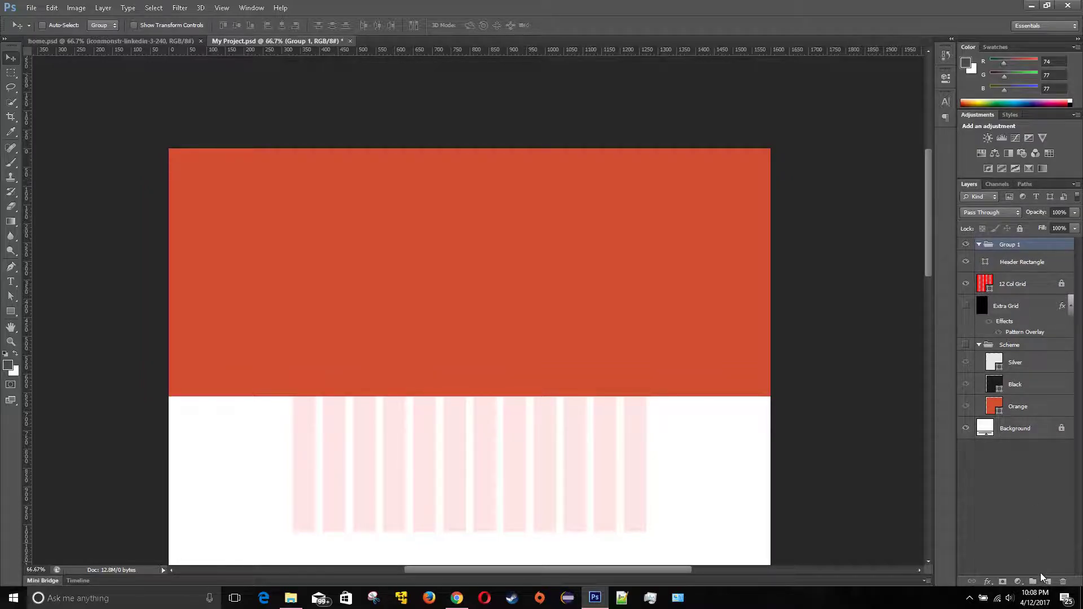
double_click(1033, 250)
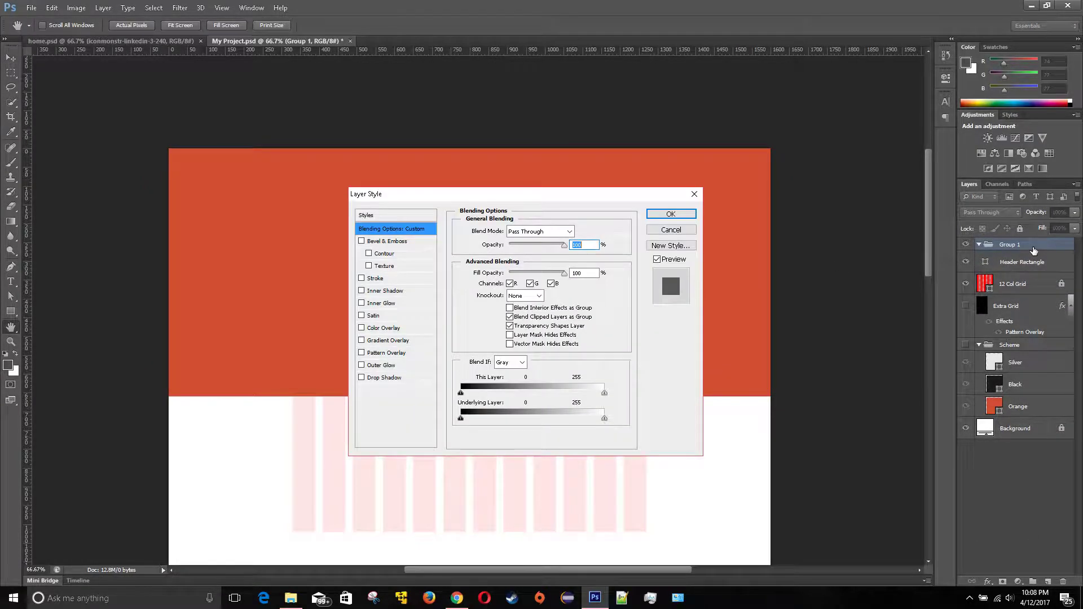
click(699, 191)
double_click(1014, 247)
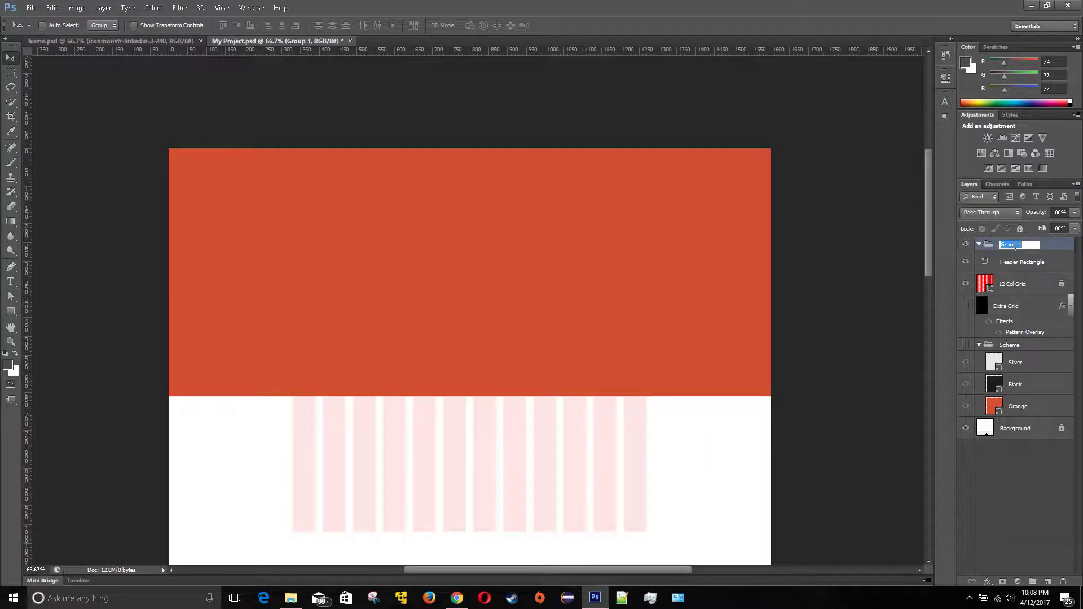
text(Header)
click(1009, 537)
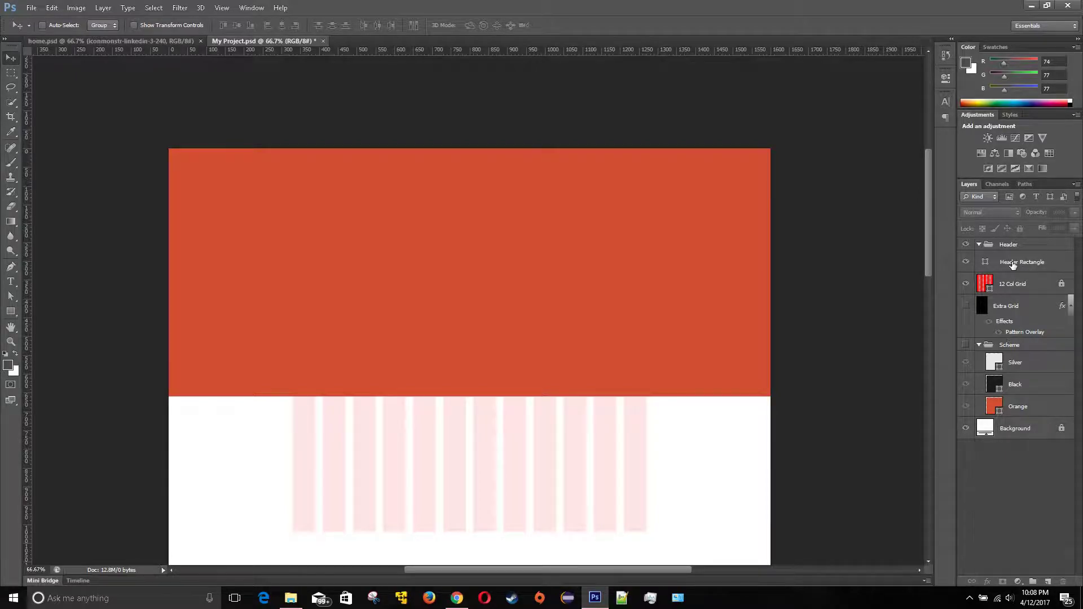
Check the header in the home.psd design and put My Project.psd's Header Rectangle layer inside the Header group
click(96, 40)
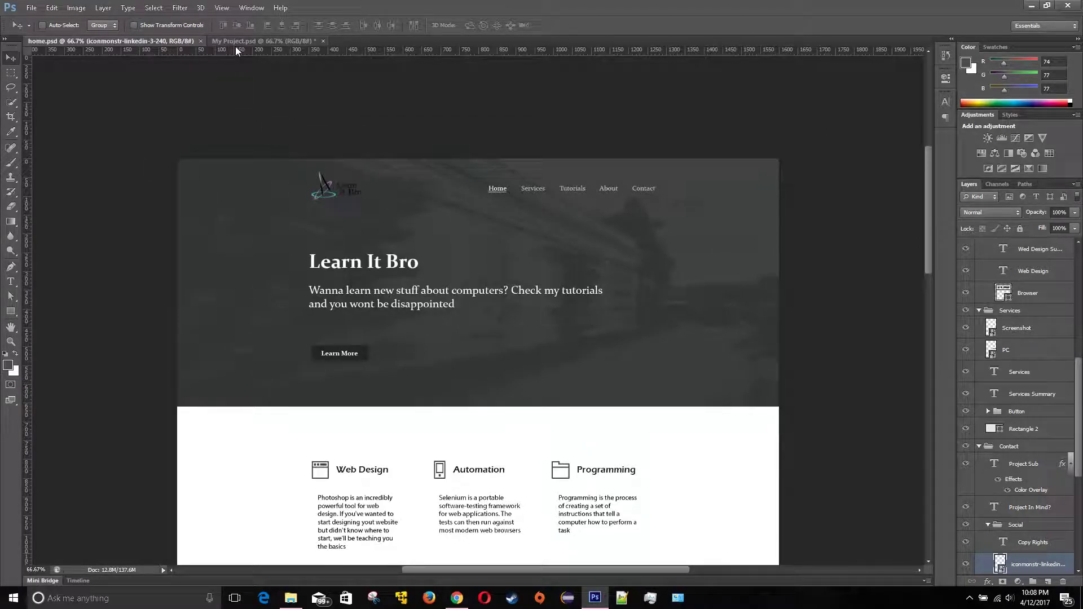
click(263, 41)
scroll(414, 163, down, 2)
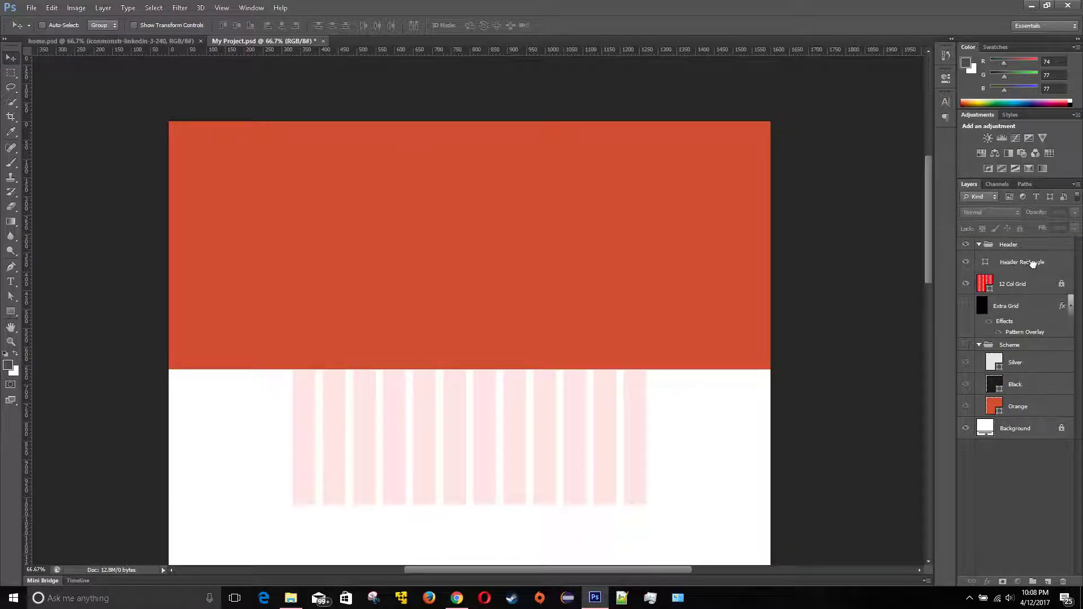
click(1015, 258)
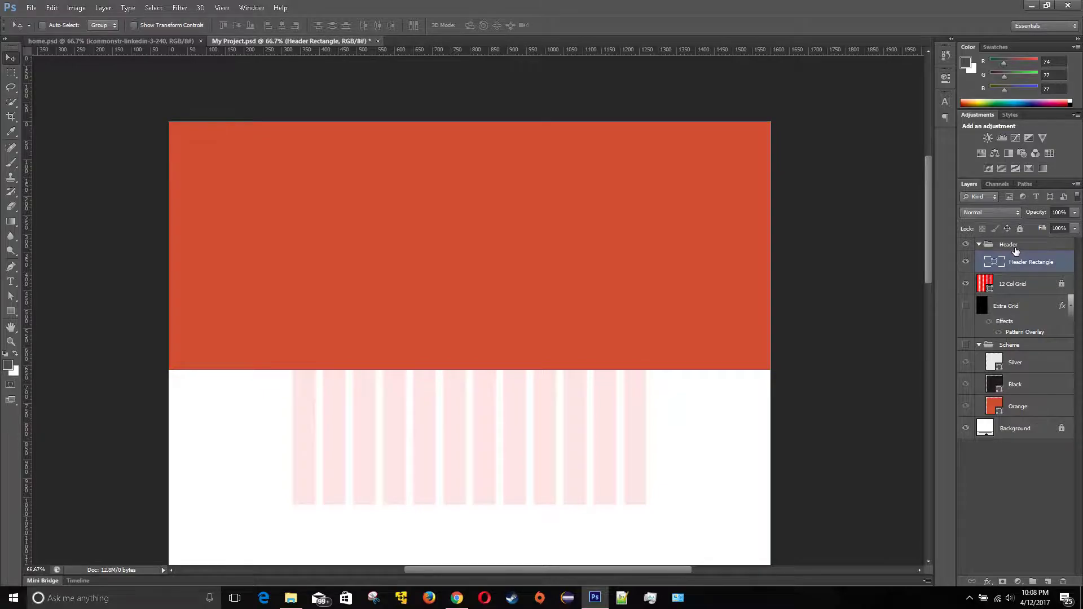
Create a 1600 × 100 px rectangle in the Header group and place it across the top edge of the canvas
click(978, 248)
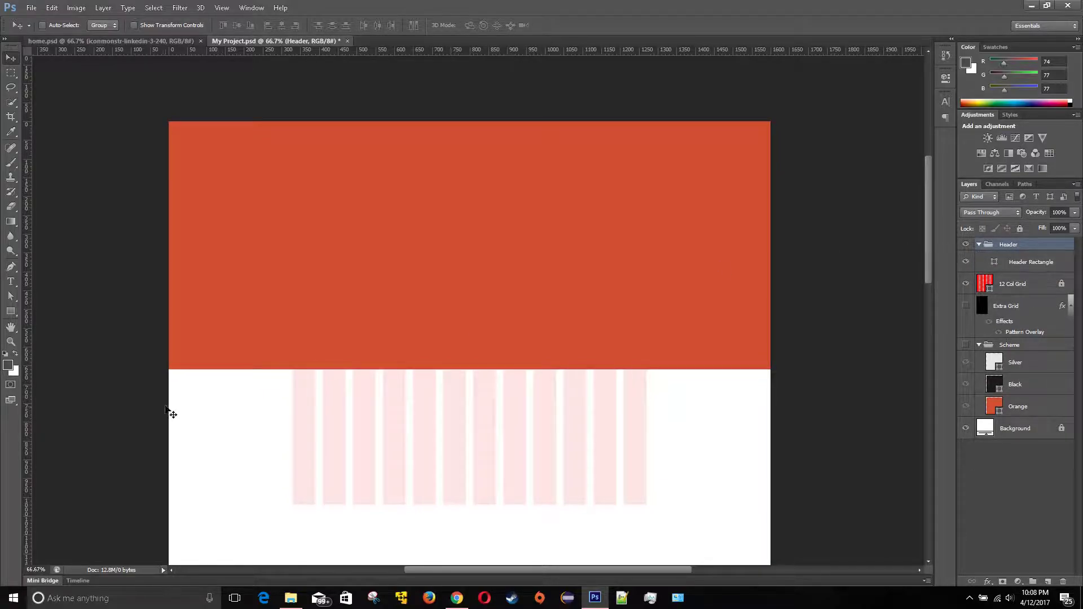
click(10, 311)
click(380, 300)
key(Left)
text(6)
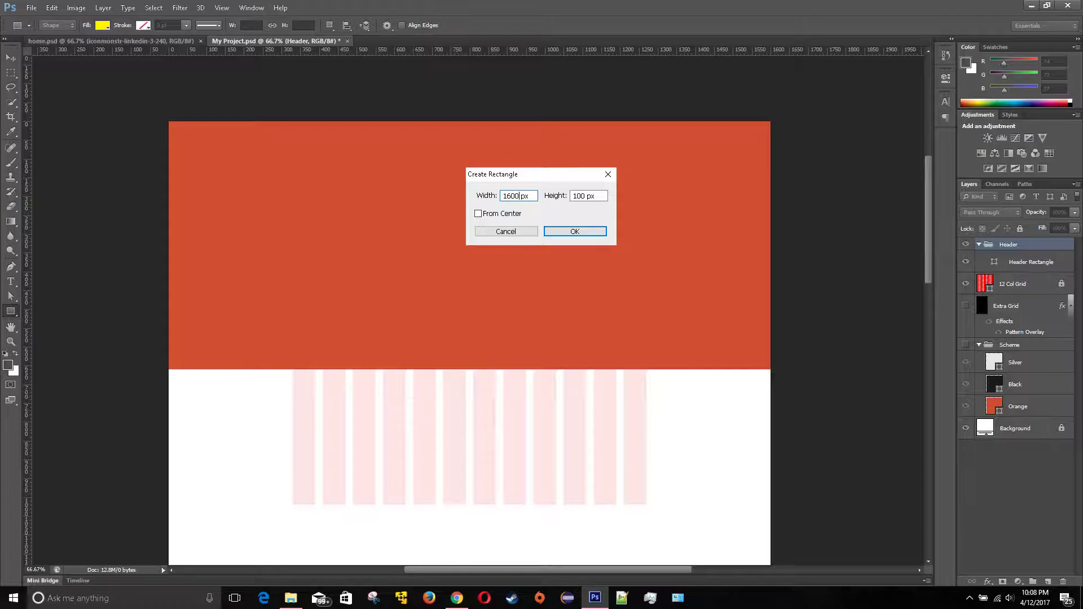
click(579, 232)
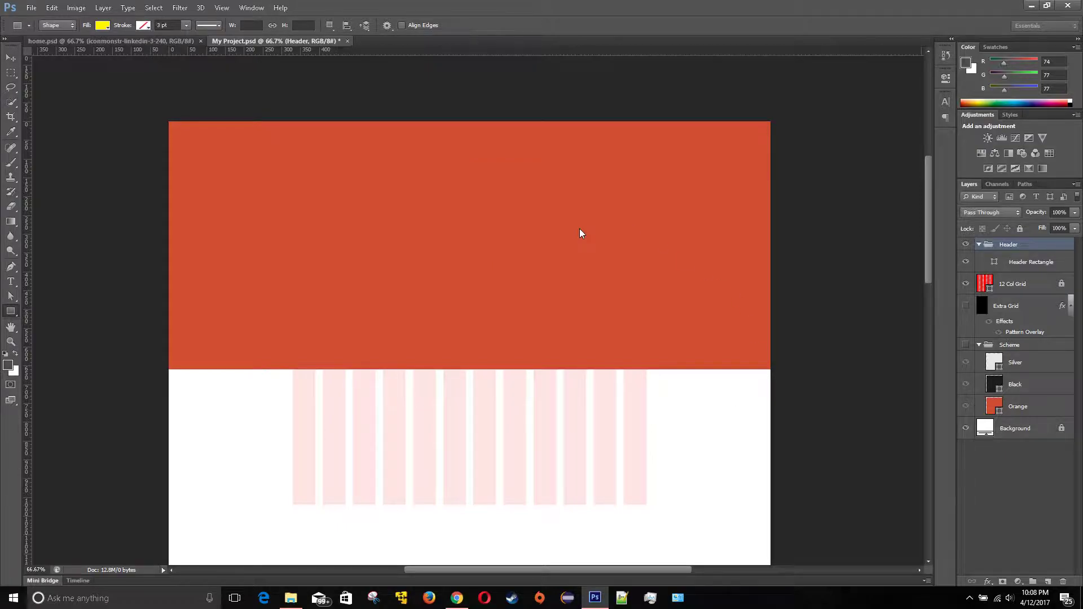
click(11, 58)
drag(470, 330, 259, 145)
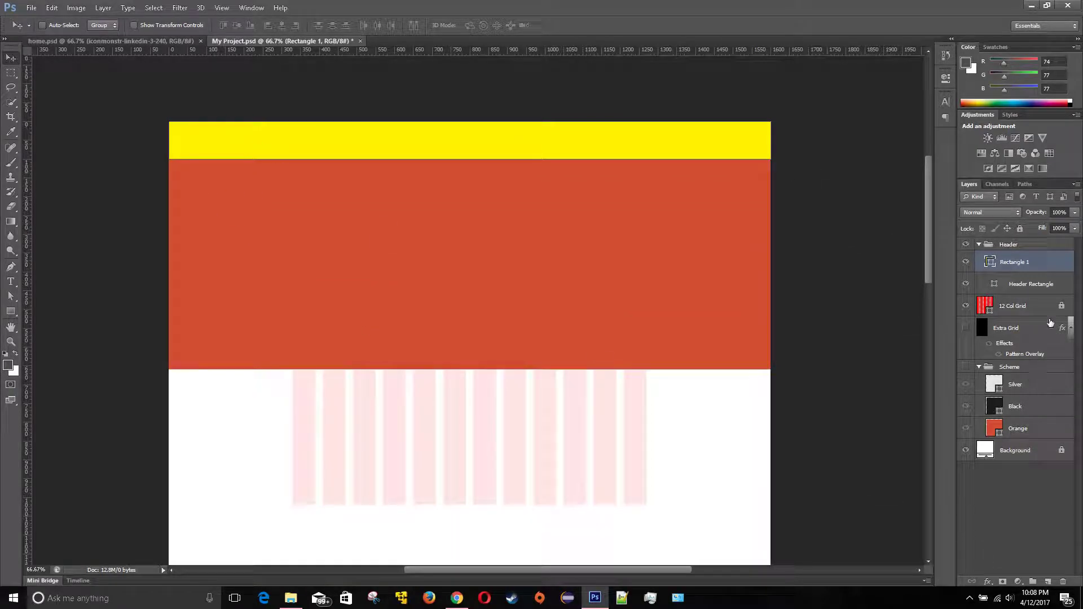
Change the yellow bar's fill colour to white, ffffff
double_click(991, 262)
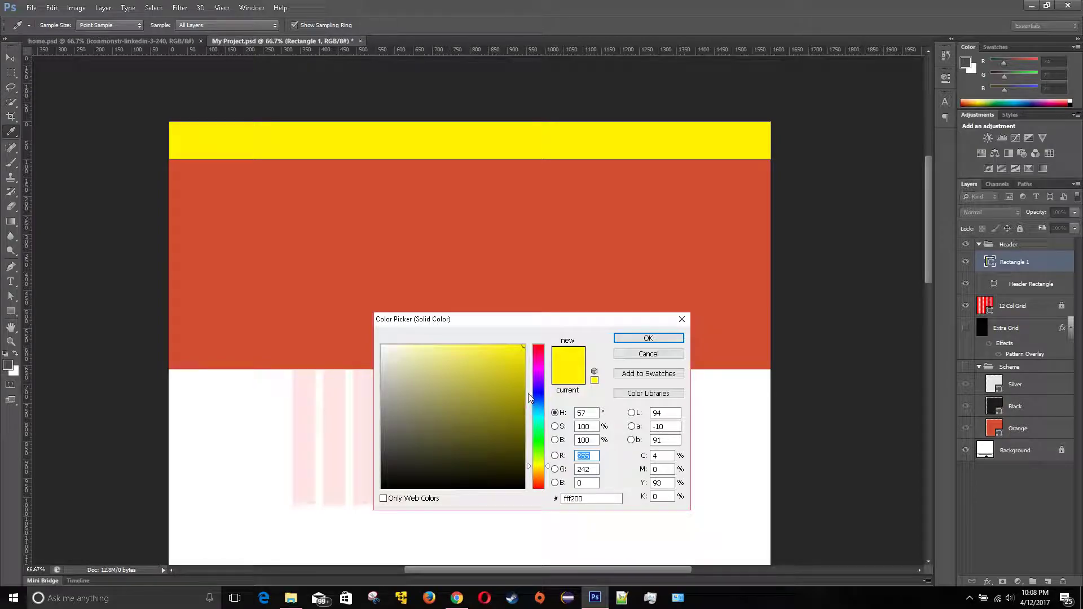
drag(509, 350, 308, 312)
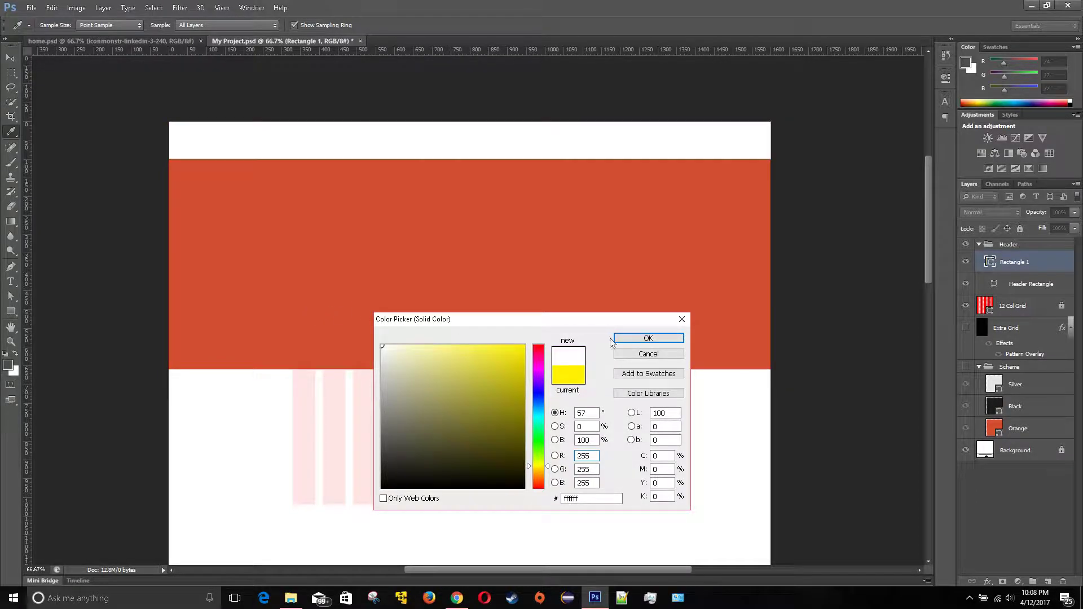
click(607, 502)
click(648, 339)
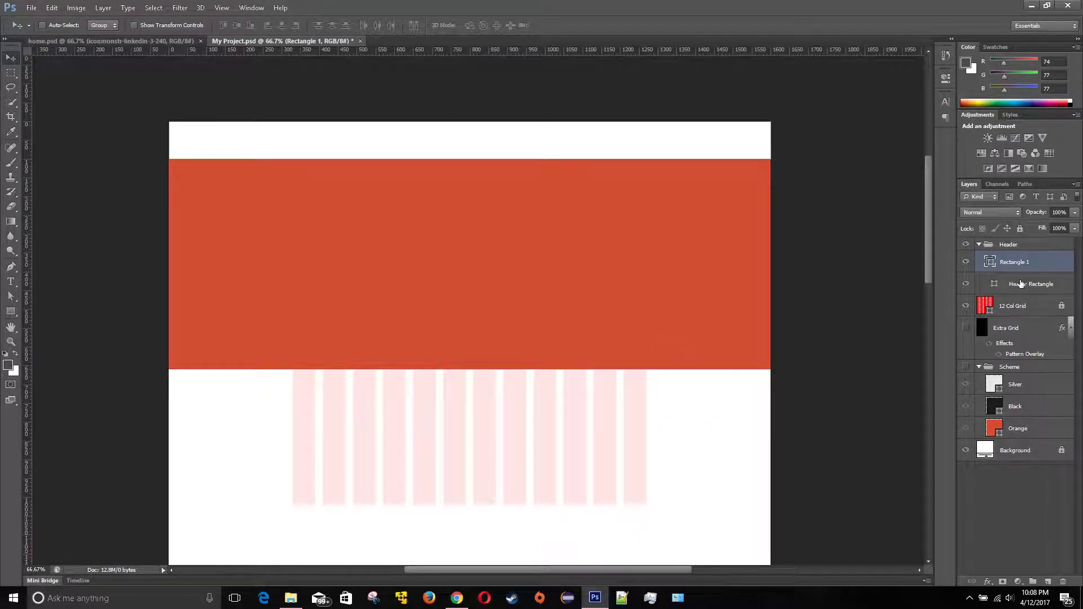
Rename the white bar's layer as Nav Bar
double_click(1015, 262)
text(Nav Bar)
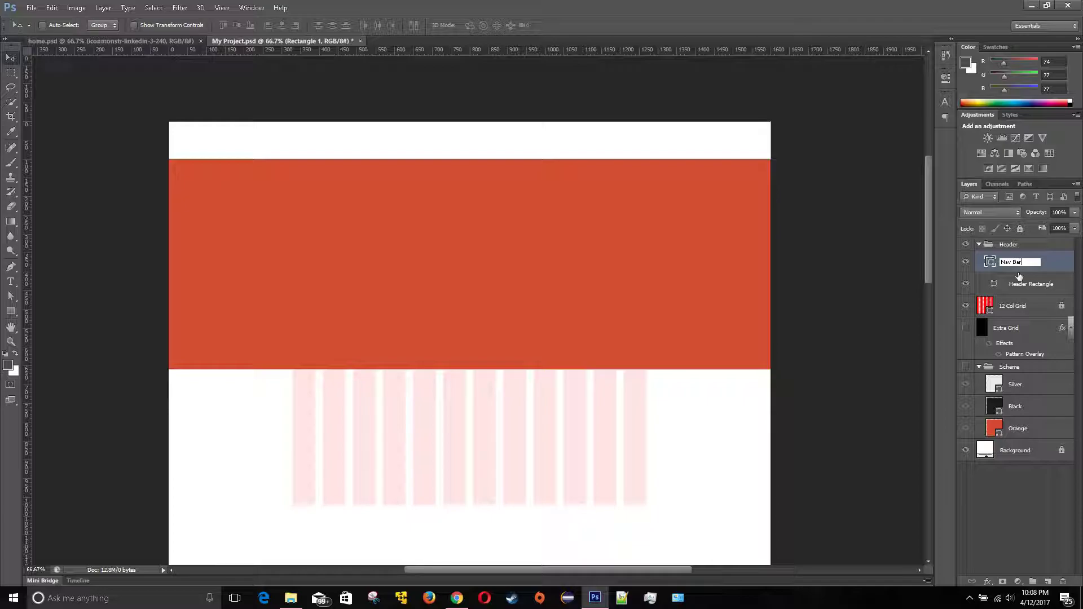
click(1016, 485)
Move the Nav Bar layer below Header Rectangle in the Header group, and restore Nav Bar above it
mouse_move(1015, 262)
mouse_down()
mouse_move(1010, 244)
mouse_move(1013, 263)
mouse_up()
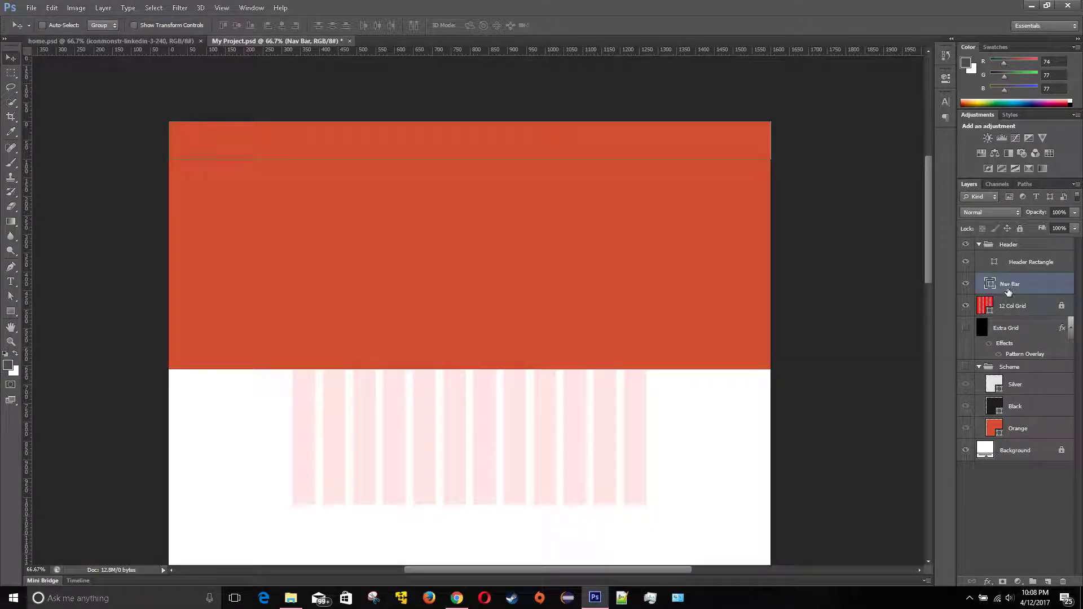
click(978, 244)
click(979, 244)
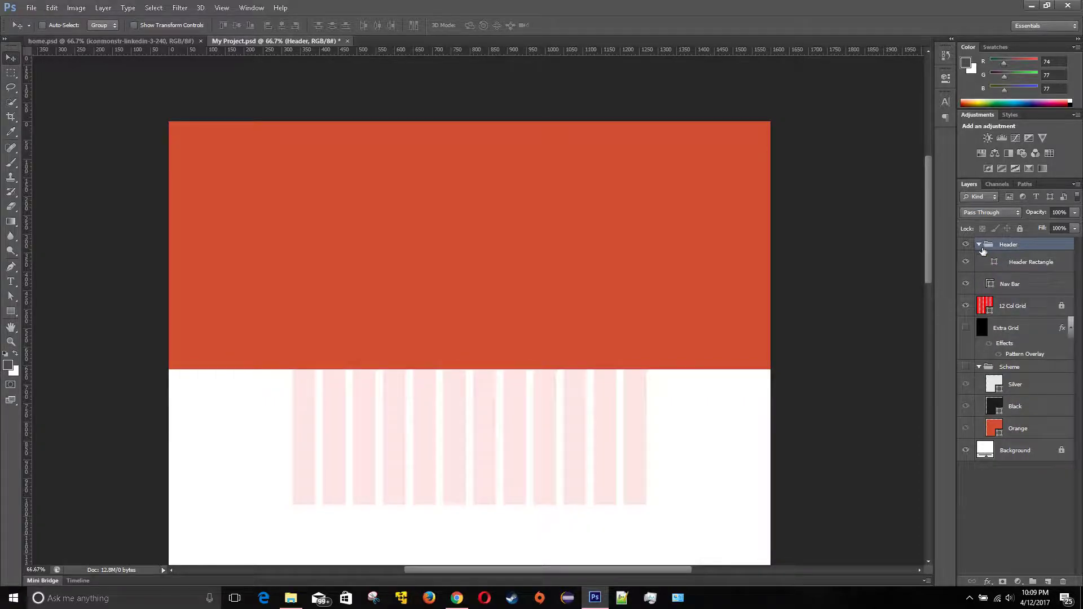
click(1007, 269)
drag(1007, 272, 999, 290)
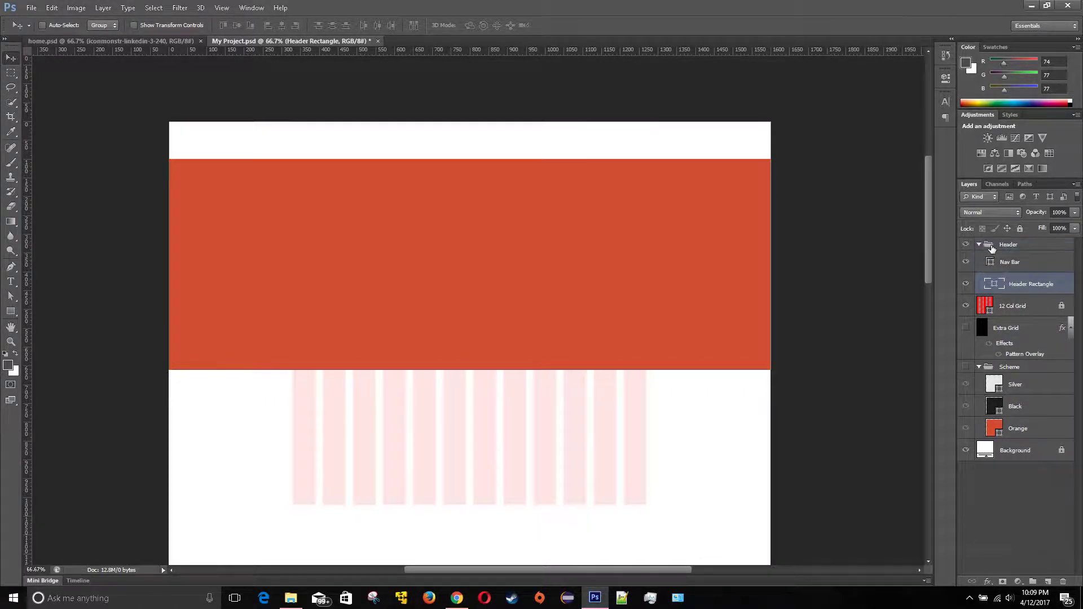
click(1019, 263)
click(980, 489)
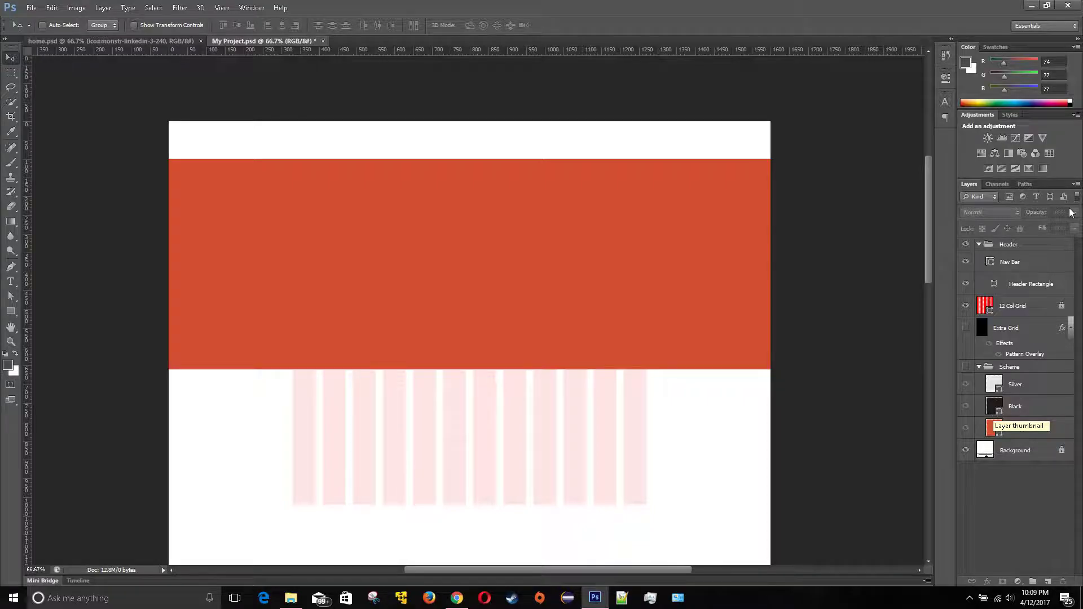
double_click(990, 262)
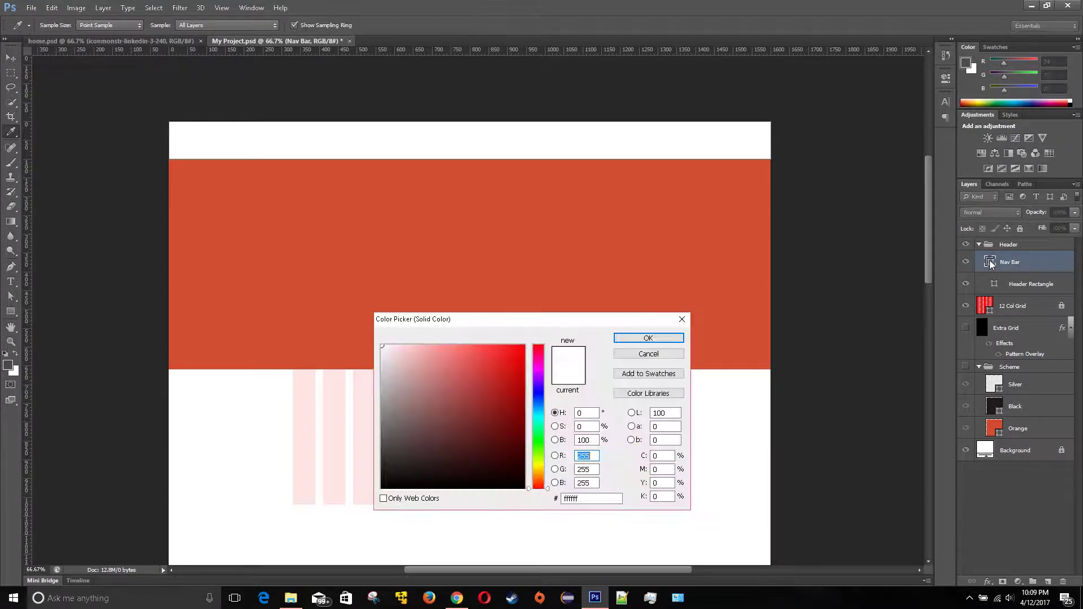
click(682, 319)
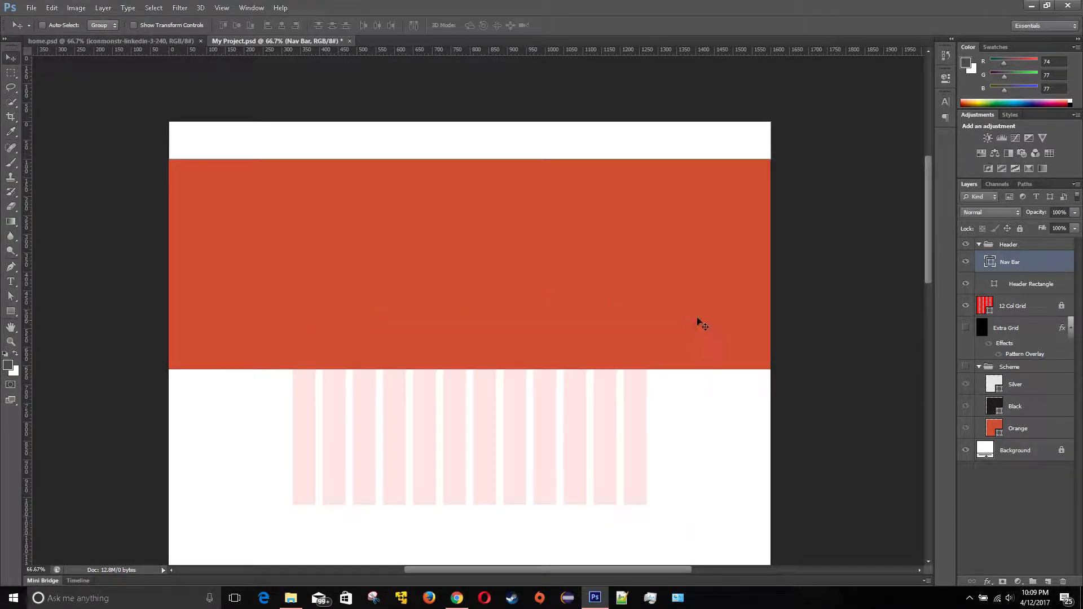
double_click(1017, 263)
double_click(1043, 266)
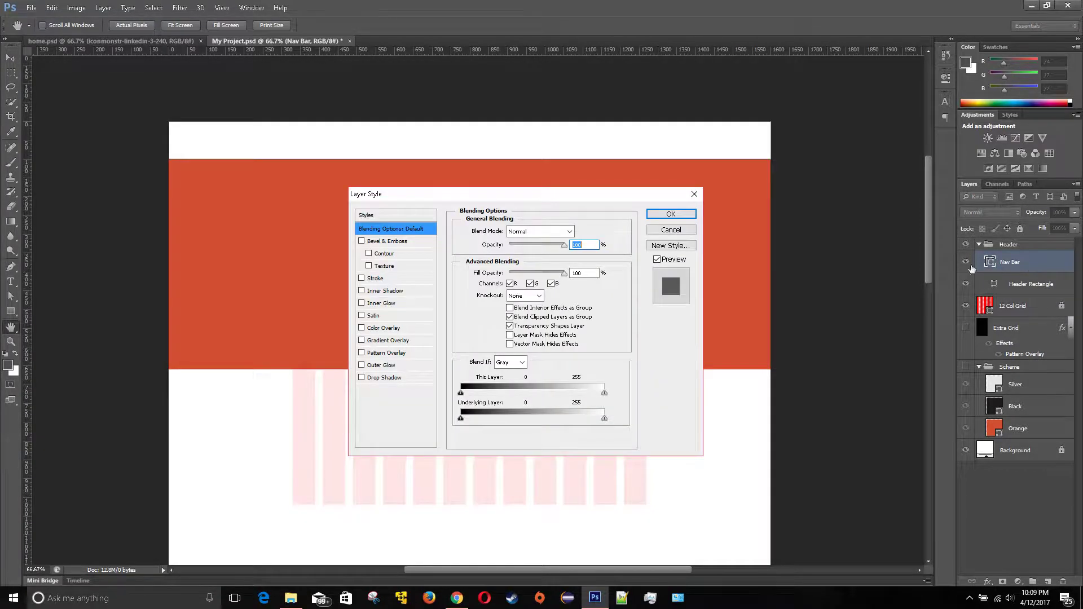
click(695, 197)
Add a drop shadow to the Nav Bar layer with Multiply blend mode and 30% opacity
right_click(1019, 261)
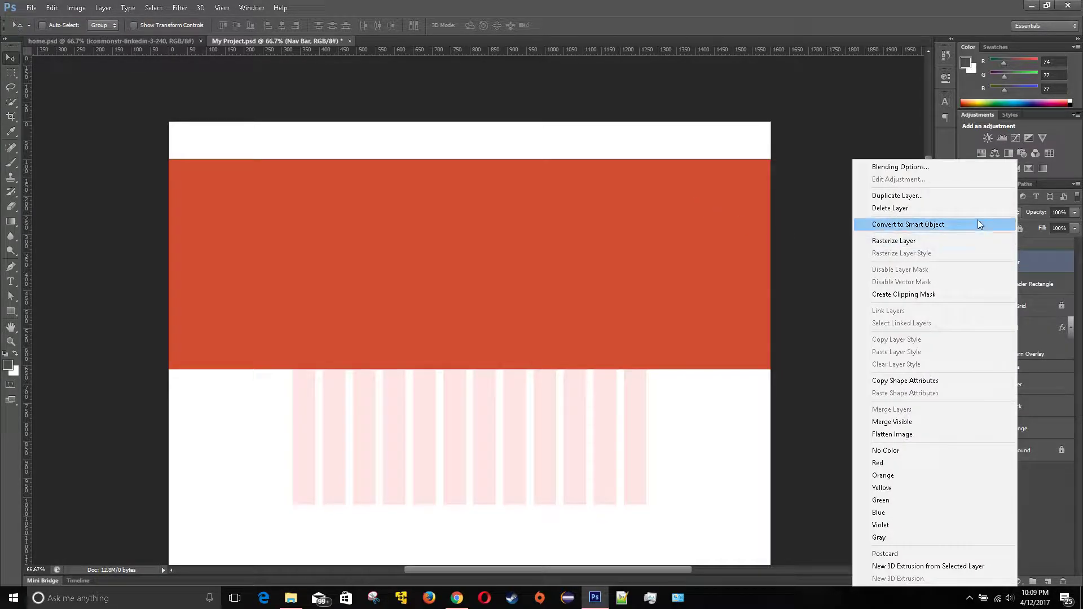
click(949, 164)
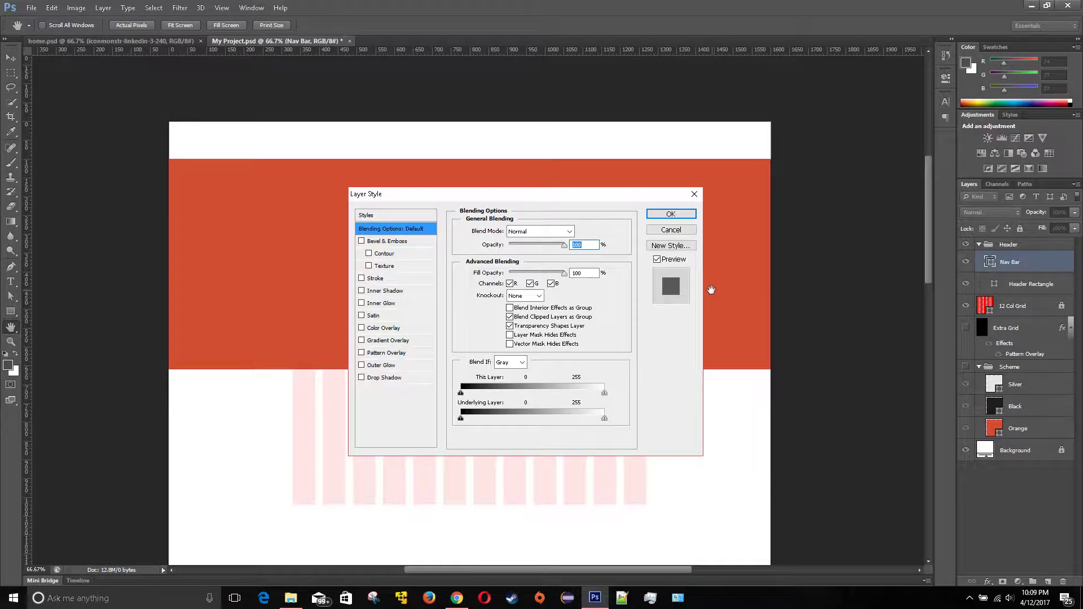
click(402, 379)
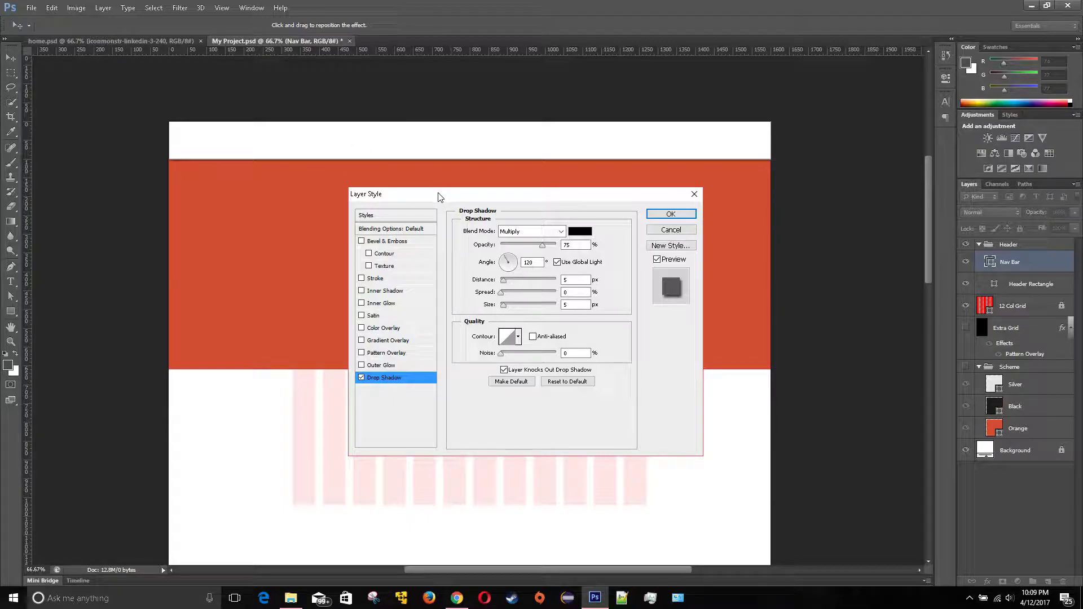
drag(439, 194, 422, 240)
double_click(548, 290)
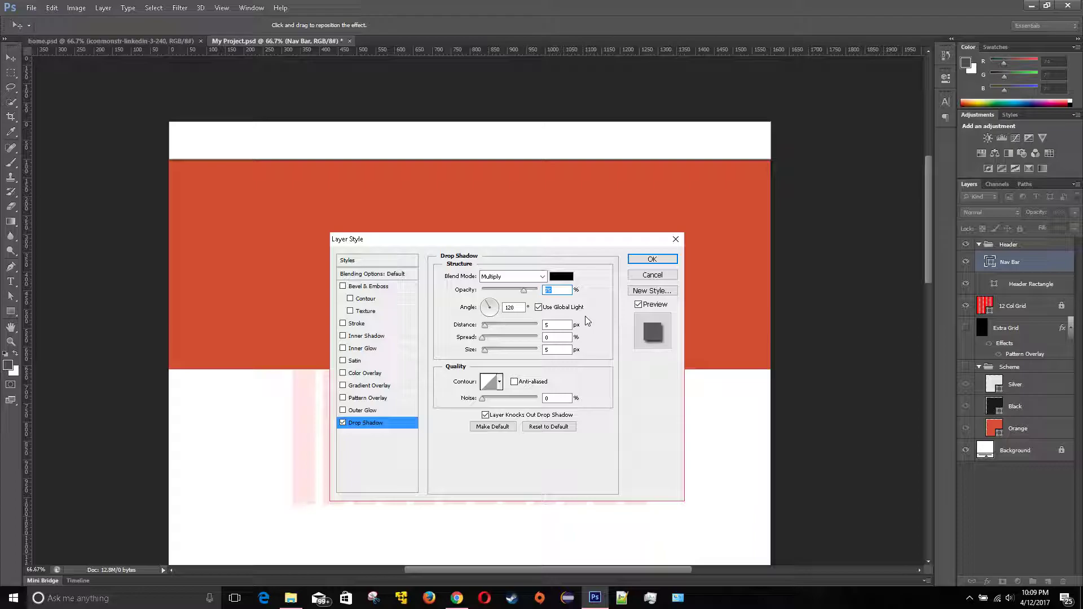
mouse_move(515, 290)
mouse_down()
mouse_move(496, 290)
mouse_move(520, 290)
mouse_move(507, 291)
mouse_up()
text(30)
key(Return)
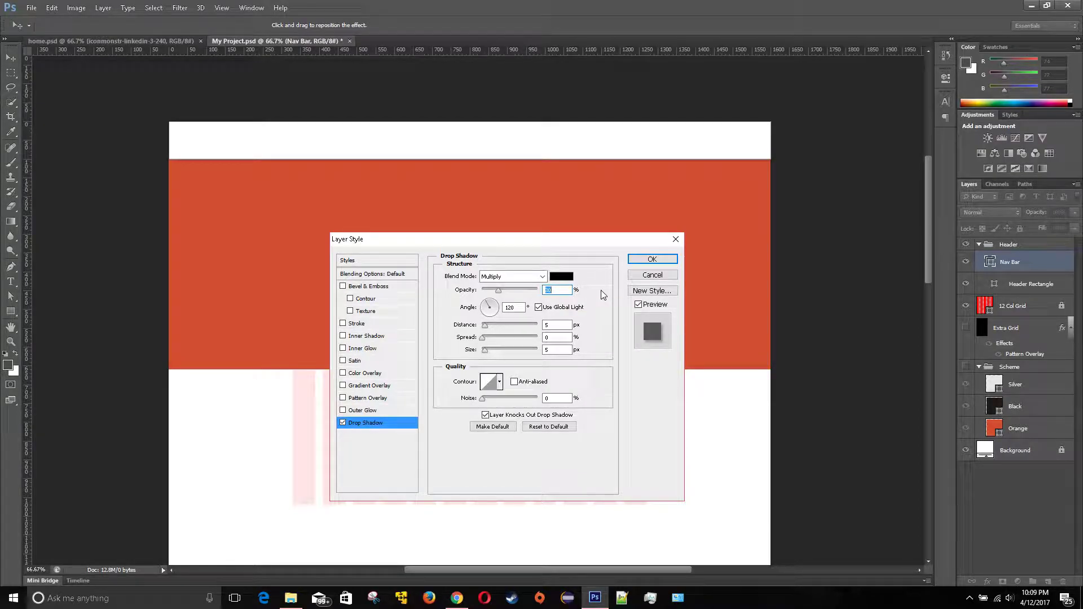
click(671, 260)
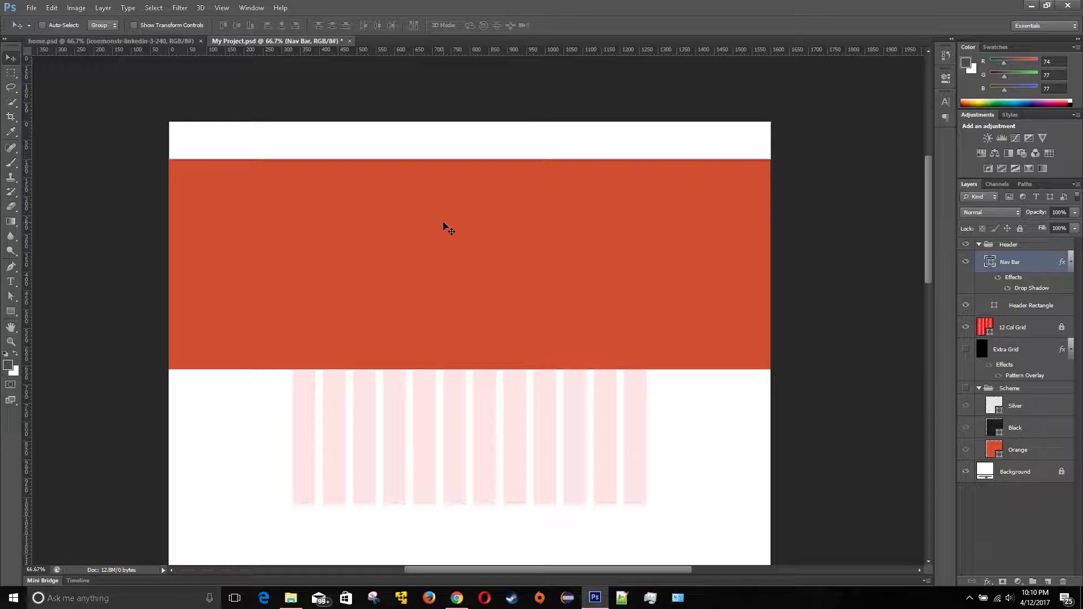
Add the text Home inside the white navigation bar as a new text layer in the Header group
click(1007, 521)
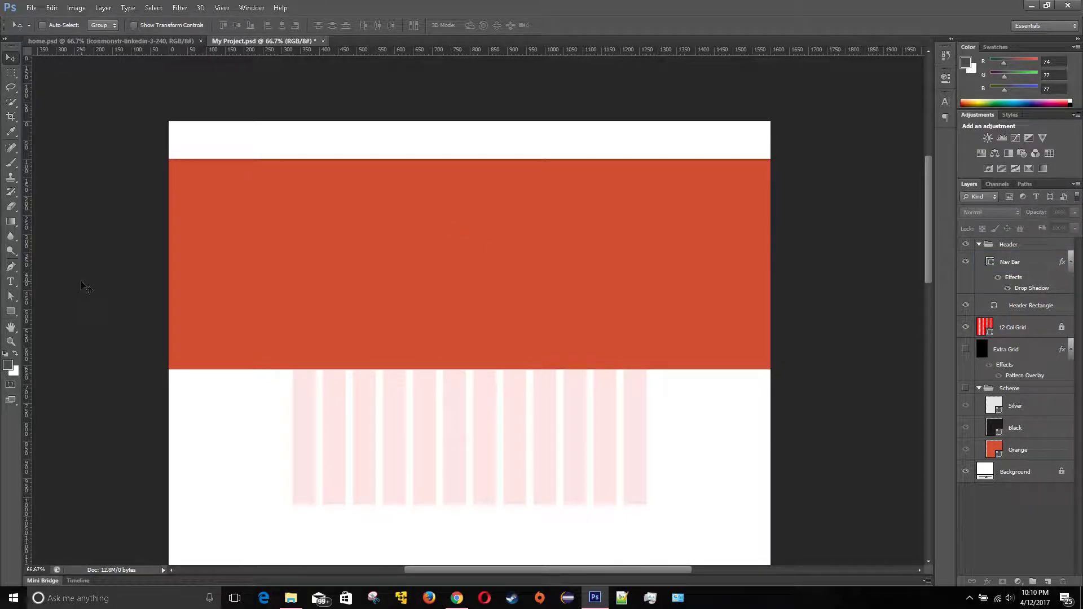
click(11, 284)
click(398, 137)
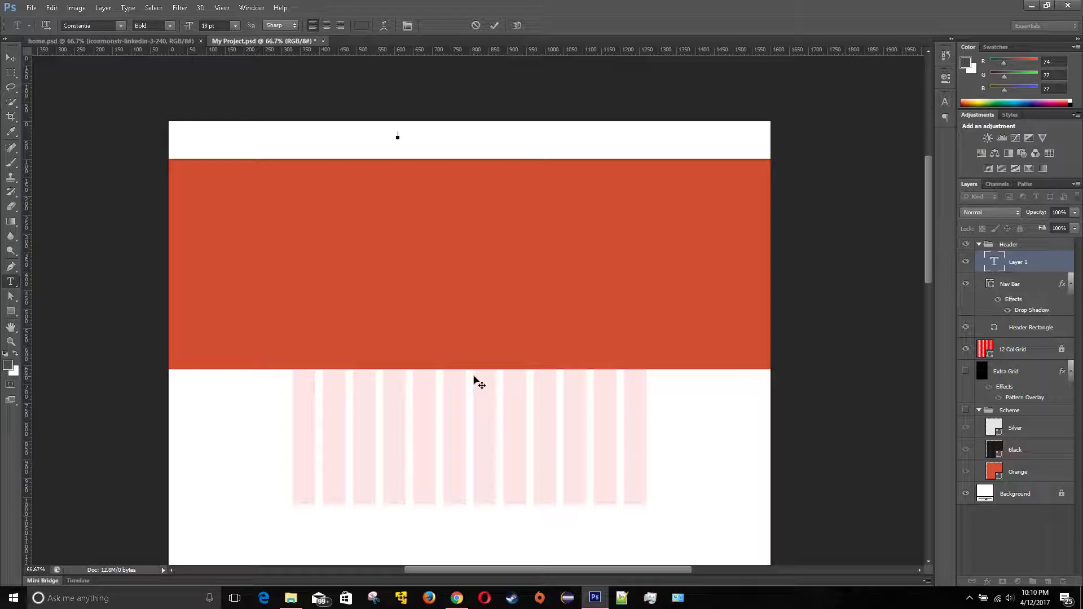
text(Home)
double_click(1027, 262)
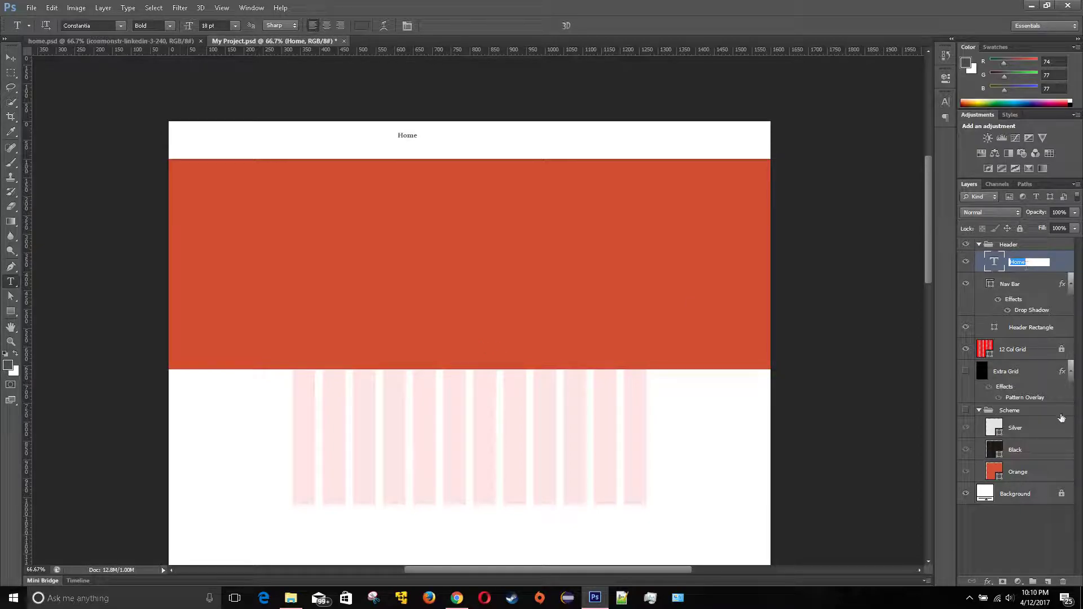
click(1003, 544)
Move the Home text layer below Header Rectangle, and restore it above Nav Bar in the Header group
drag(1013, 263, 1008, 243)
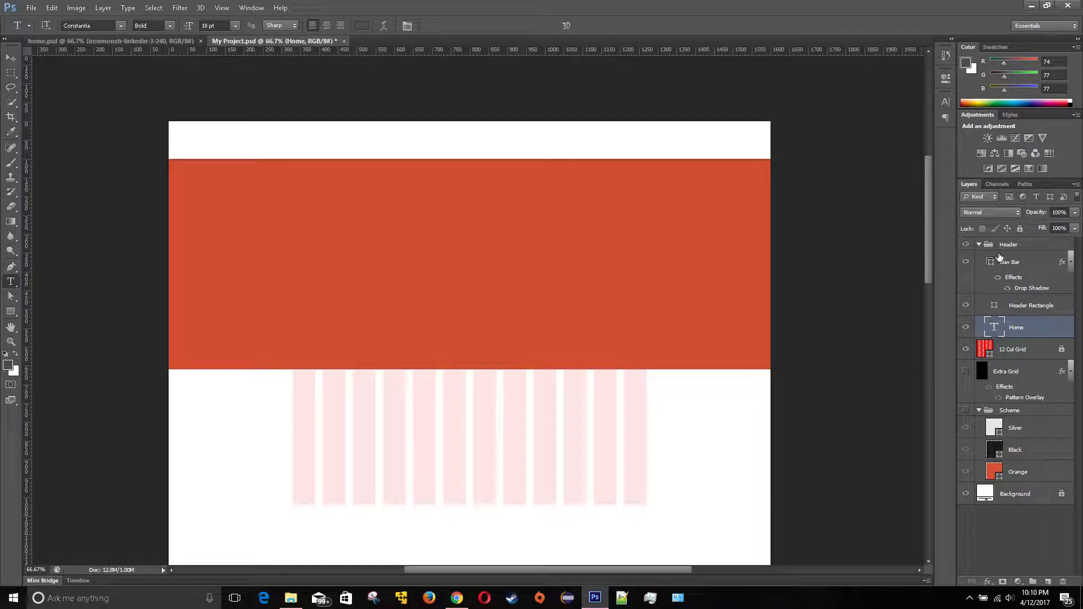
click(982, 247)
click(982, 247)
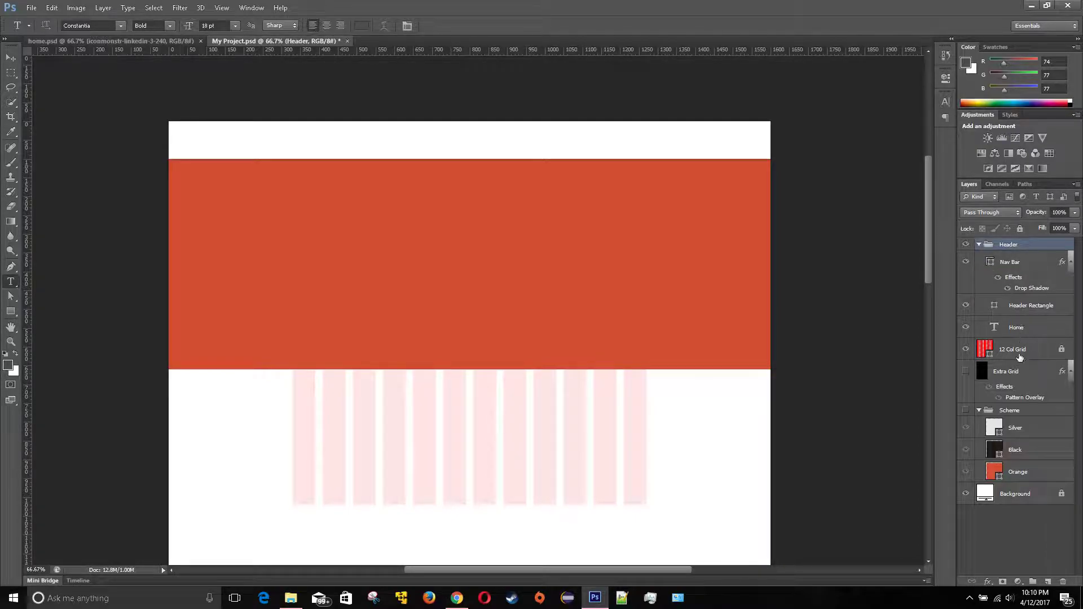
drag(1016, 328, 1015, 254)
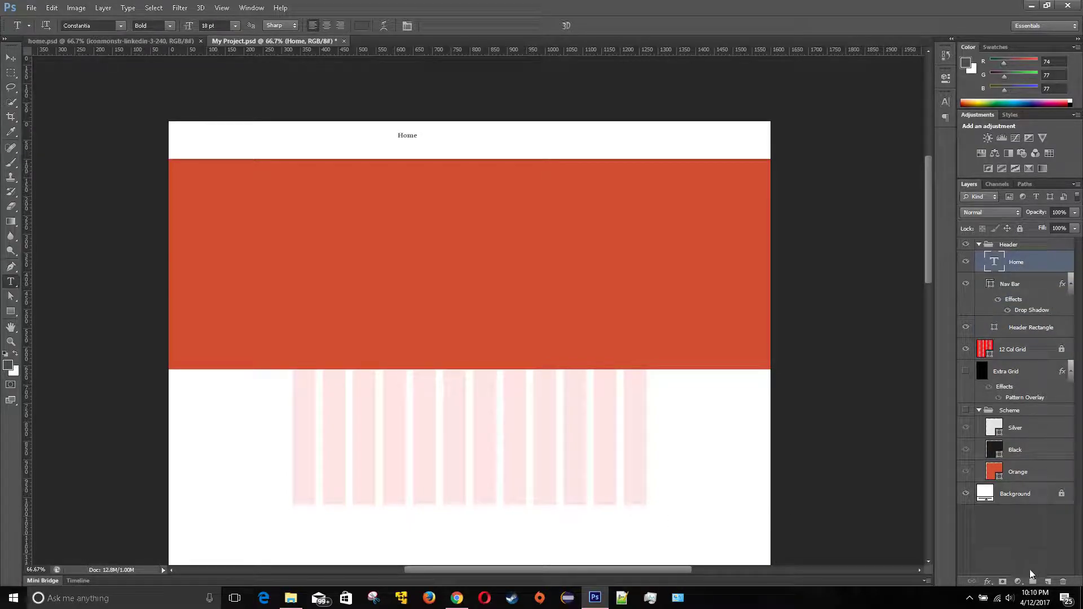
click(1004, 545)
Move the Extra Grid layer above the Header group, checking it with its visibility on, and hide it again
click(979, 244)
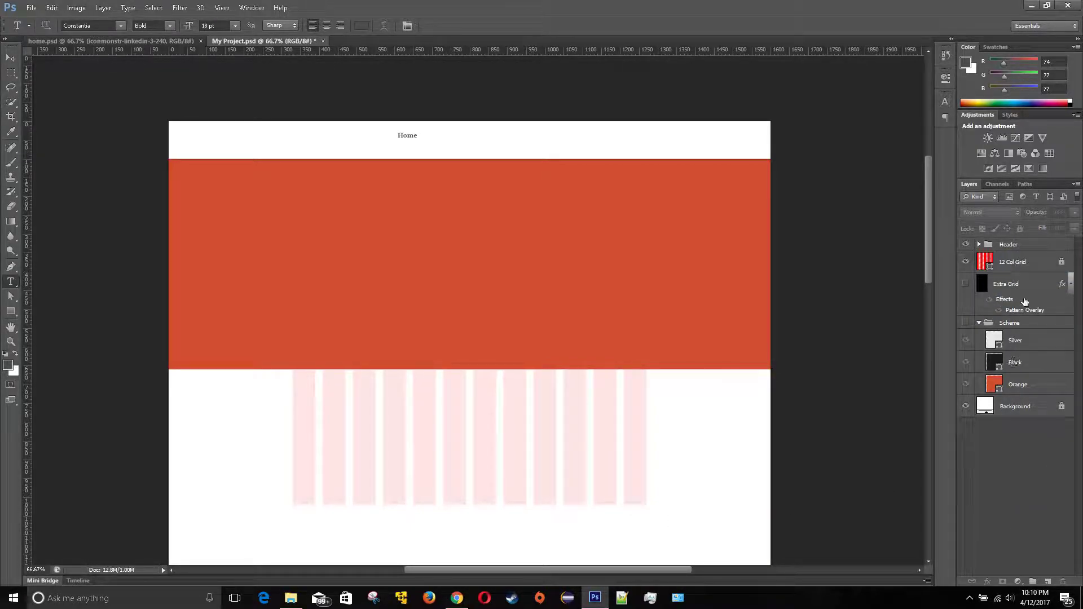
click(965, 283)
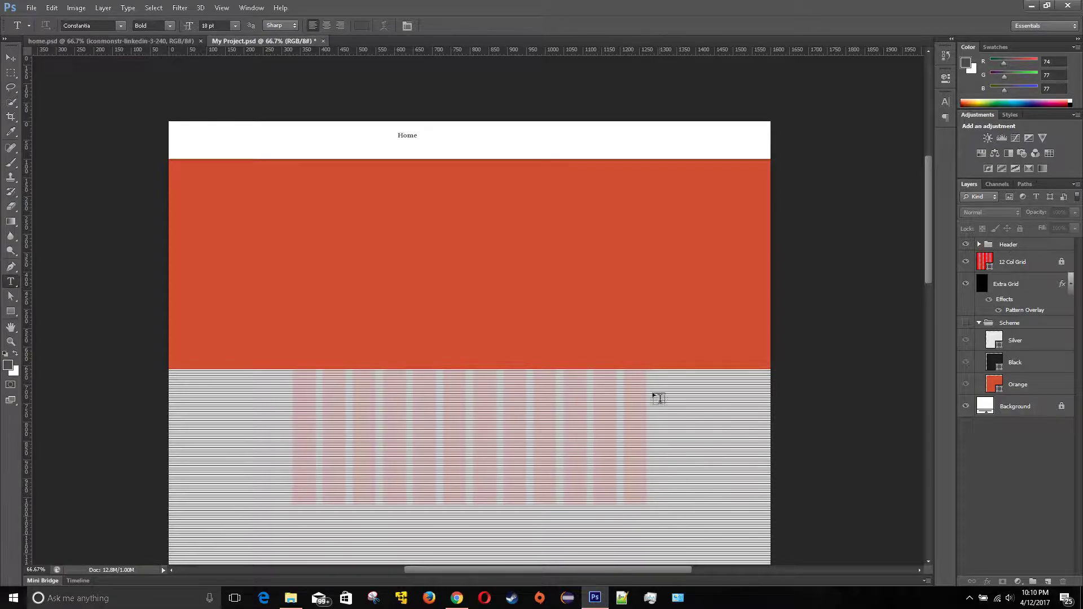
drag(996, 286, 1000, 247)
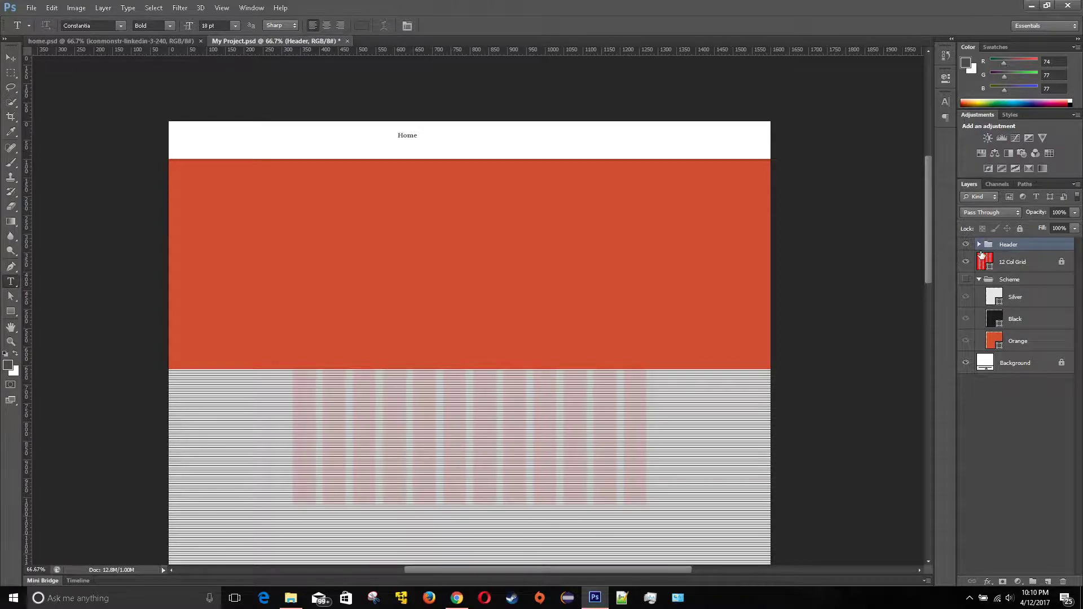
click(979, 244)
drag(987, 255, 995, 238)
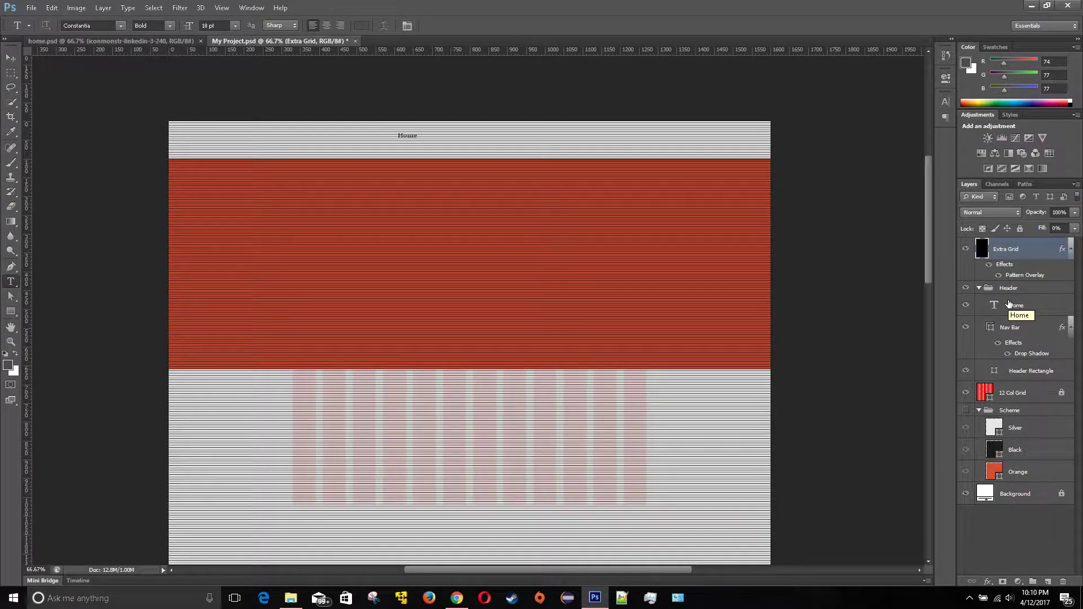
click(966, 251)
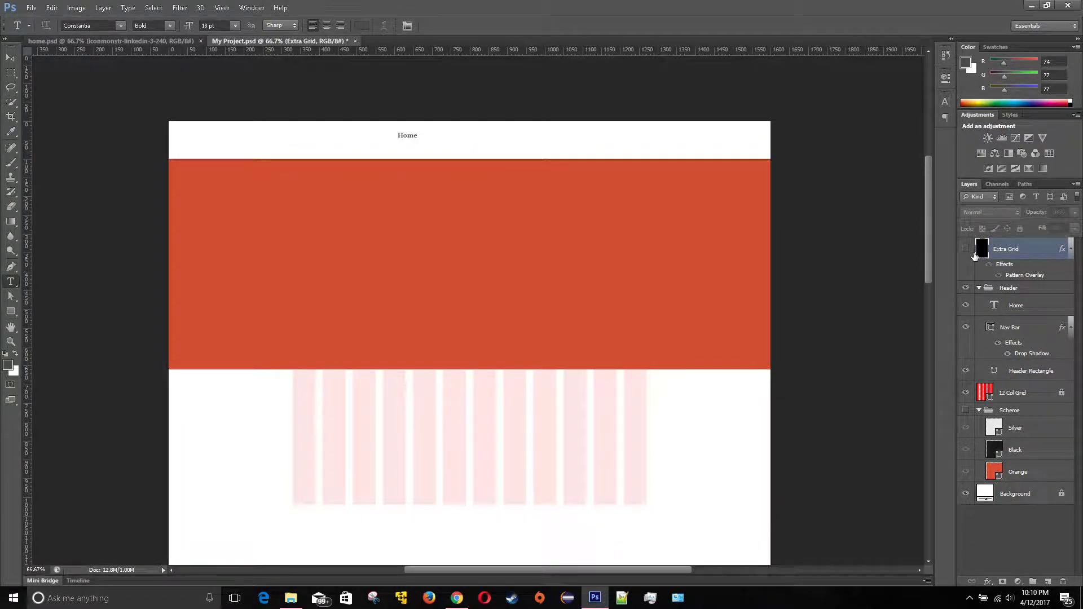
Align the Home text and Nav Bar layers on their vertical and horizontal centres
click(1021, 293)
click(1022, 309)
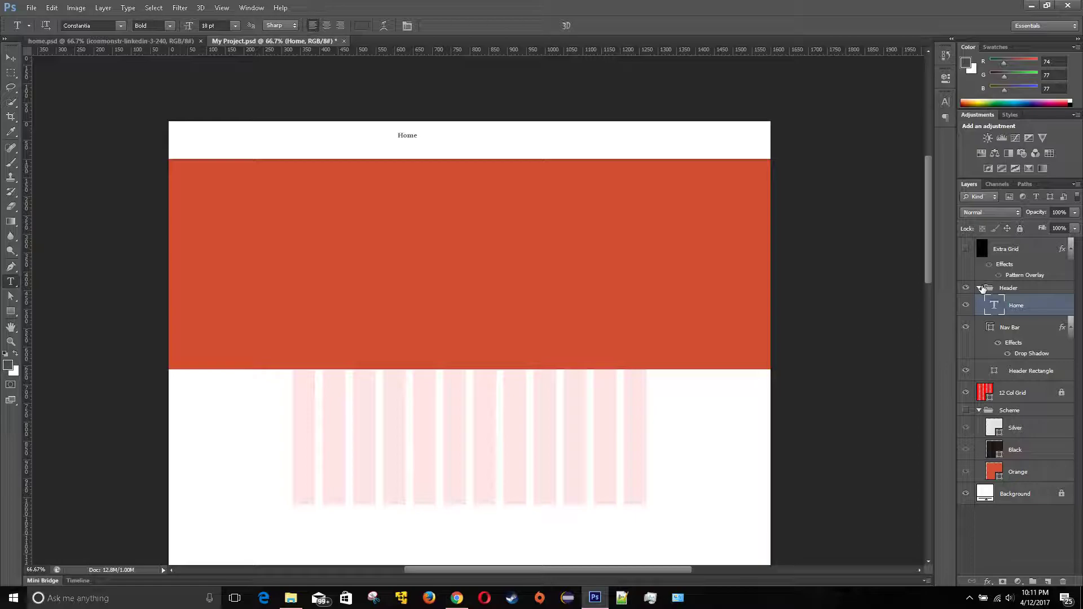
shift+click(1029, 333)
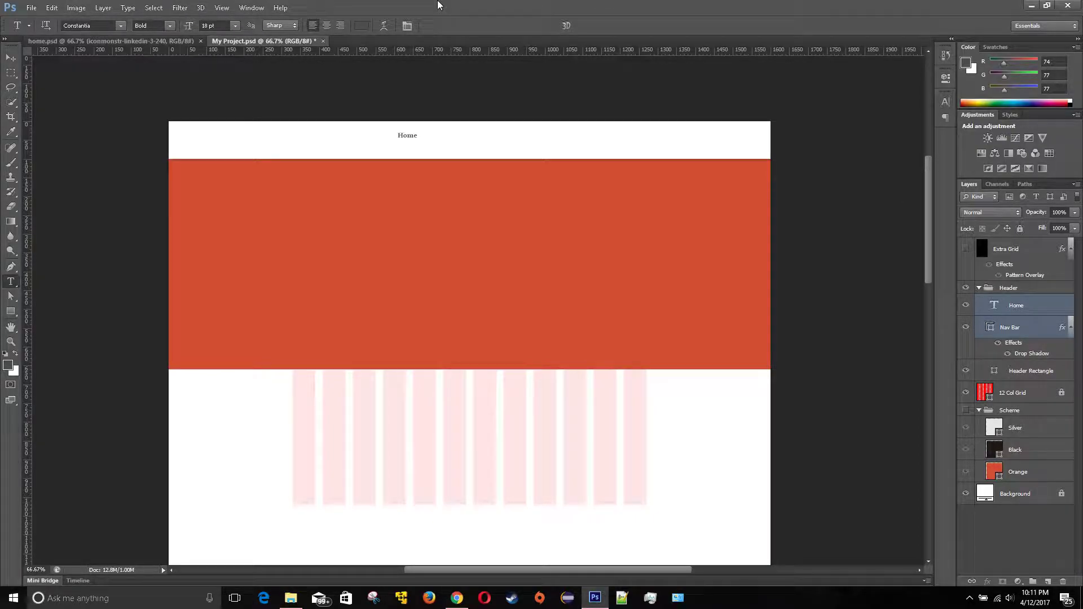
click(11, 58)
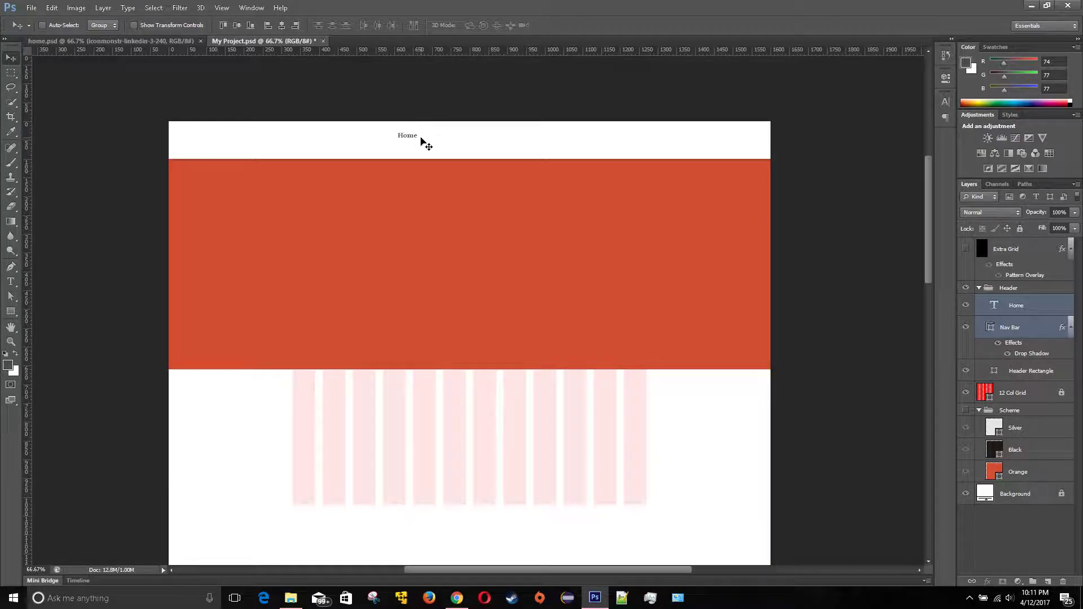
click(239, 25)
click(285, 26)
scroll(480, 162, up, 4)
scroll(480, 162, down, 4)
Nudge the Home text horizontally to the right of the navigation bar's centre
click(1031, 303)
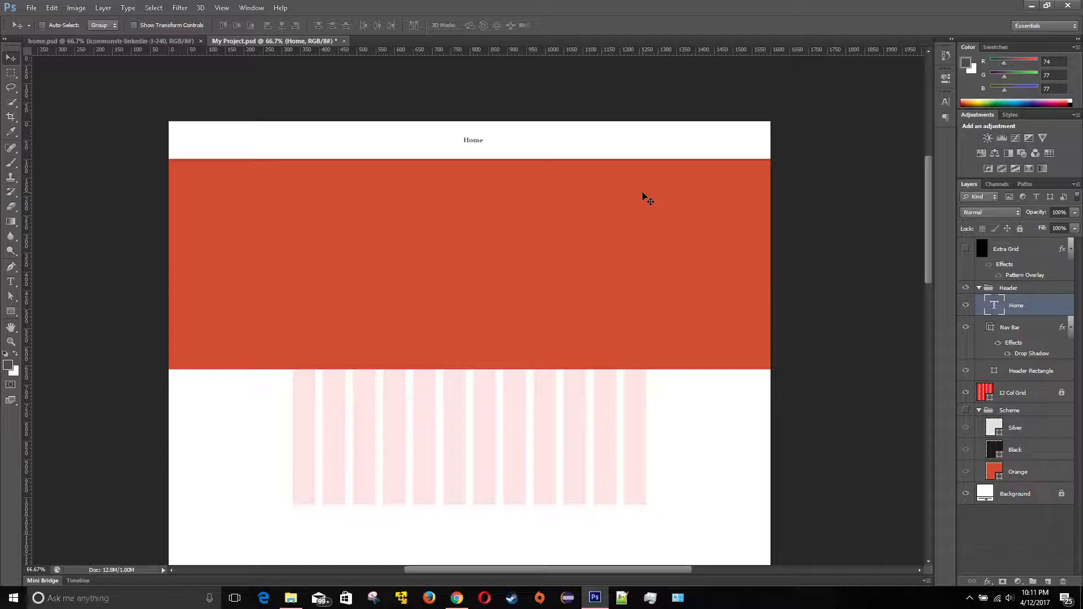
key(shift+Right)
key(shift+Right)
key(shift+Right)
Show the Extras so the guides and grid are displayed, and check the Home text's position against them
click(220, 7)
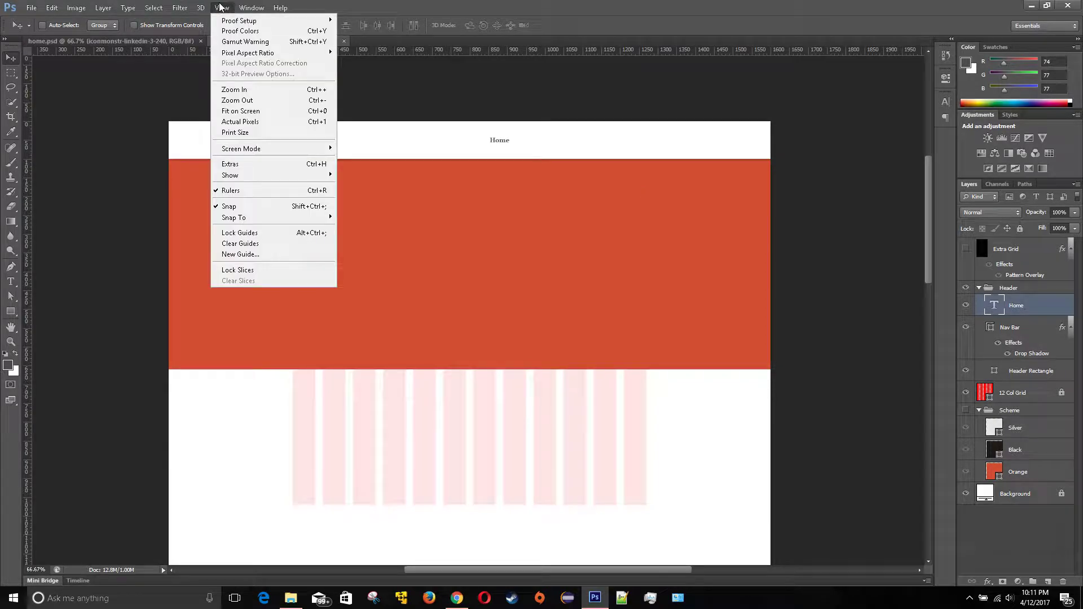
click(273, 164)
scroll(507, 290, up, 2)
scroll(506, 291, up, 1)
scroll(526, 242, down, 4)
scroll(527, 488, up, 1)
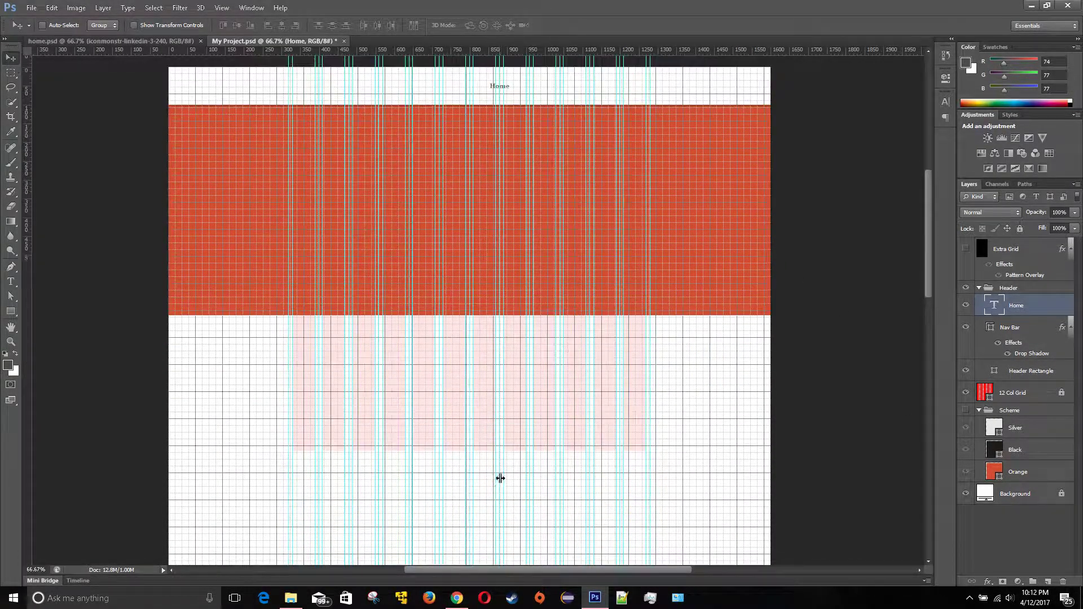
scroll(500, 478, up, 3)
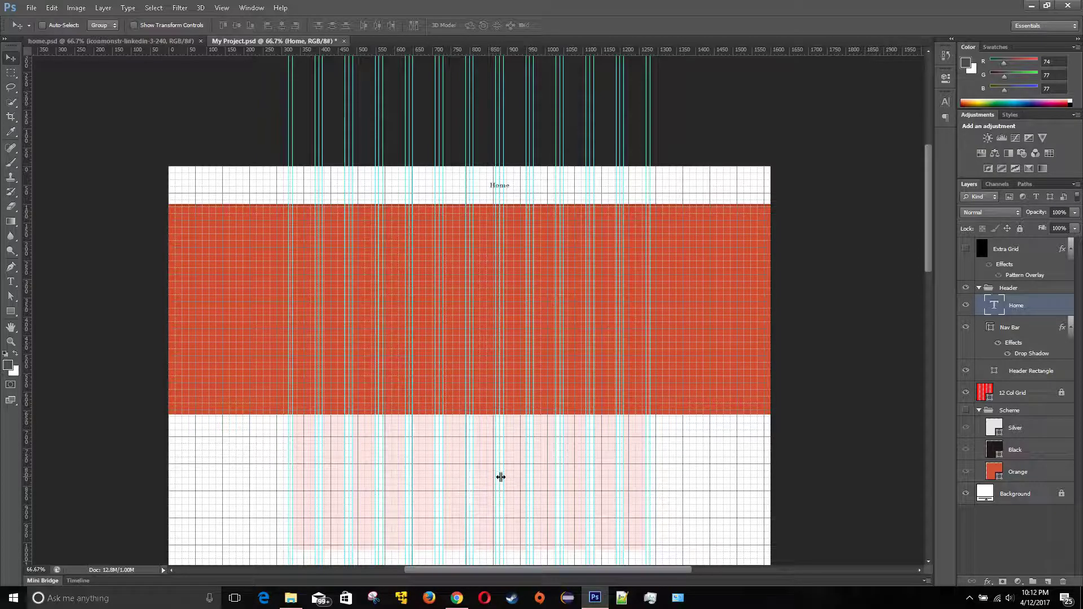
key(ctrl+plus)
key(ctrl+minus)
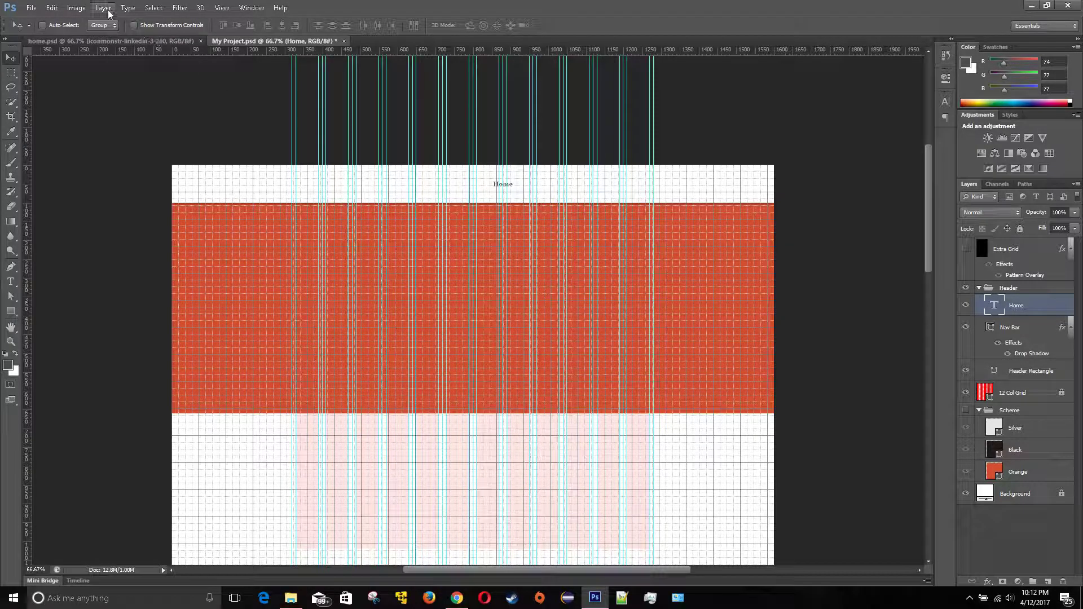
Examine the finished page design in home.psd, from its header navigation down to the contact section, and compare it with My Project.psd
click(138, 40)
scroll(516, 324, down, 5)
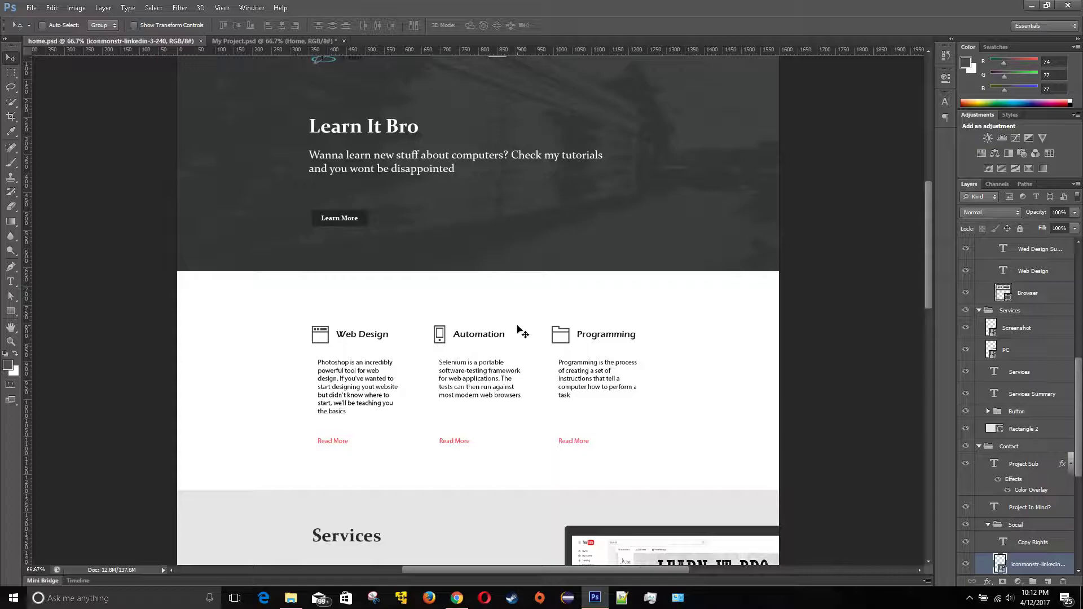
scroll(523, 332, down, 5)
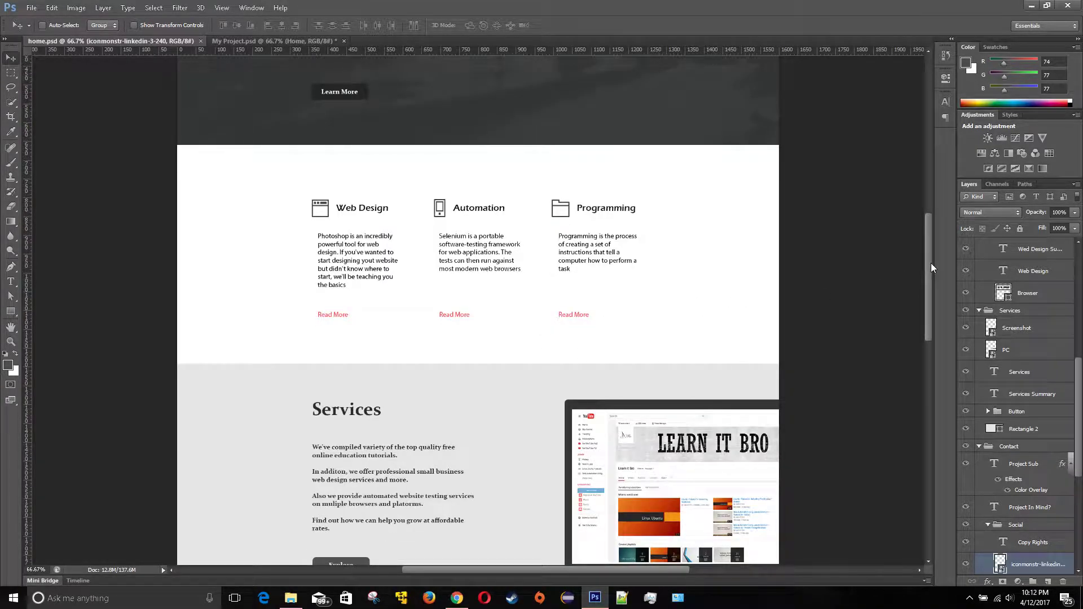
scroll(576, 319, down, 10)
scroll(577, 318, up, 2)
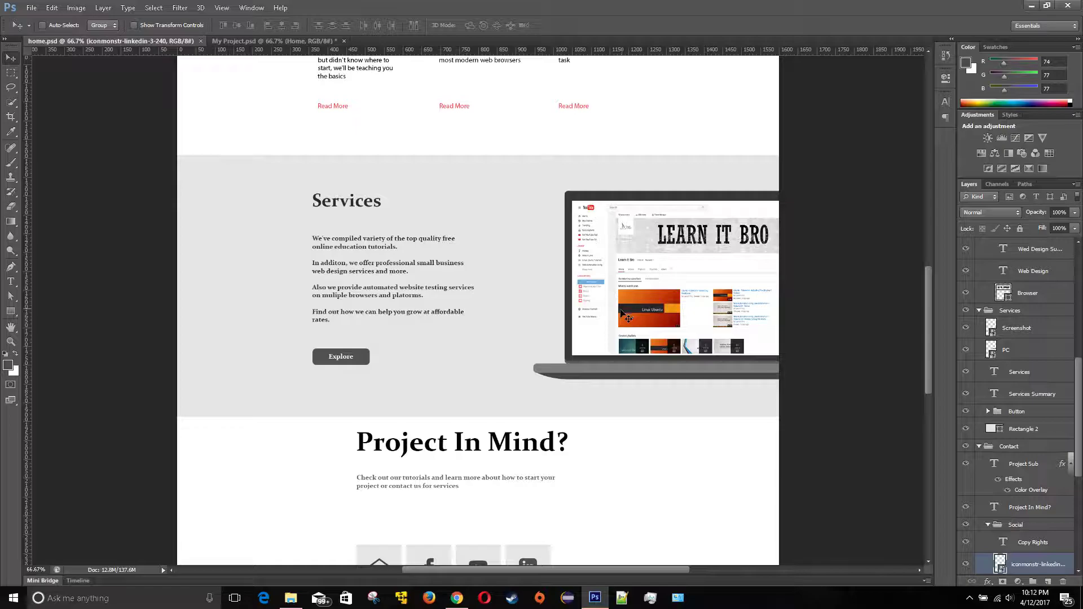
scroll(805, 349, up, 3)
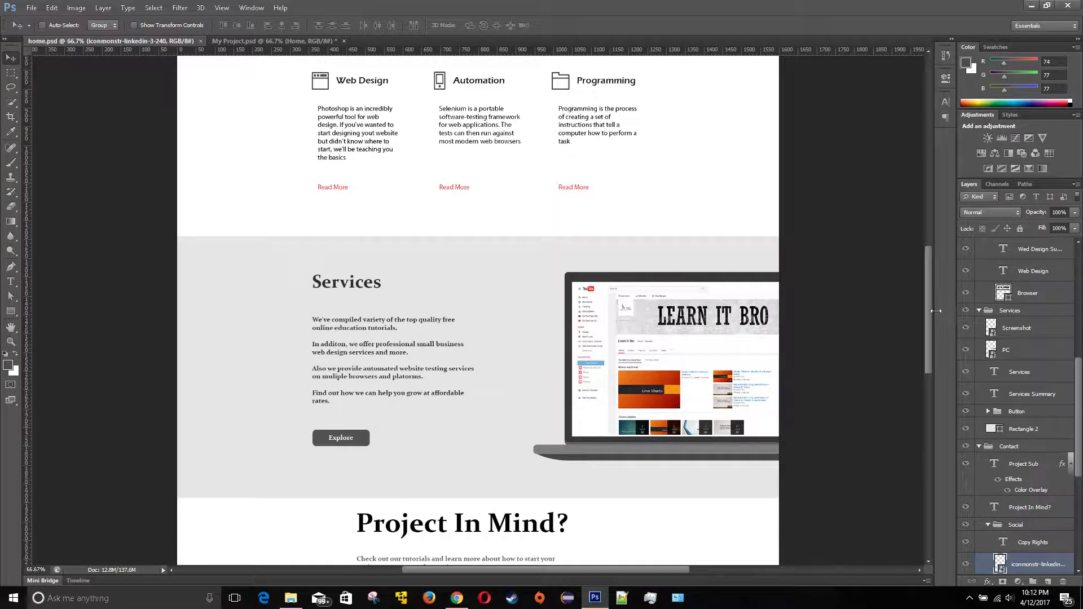
drag(927, 309, 923, 212)
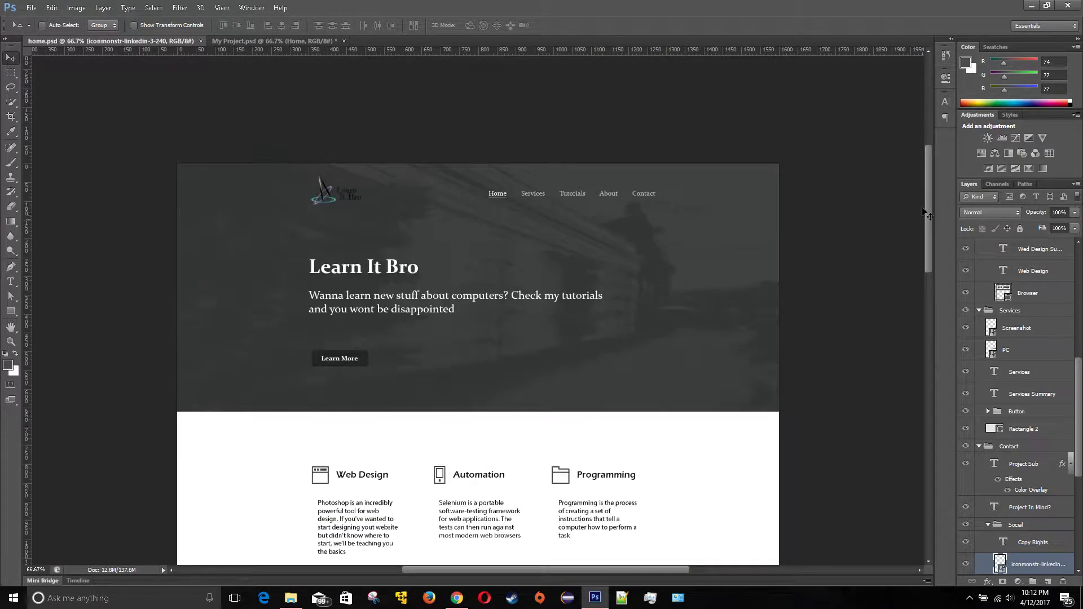
click(216, 41)
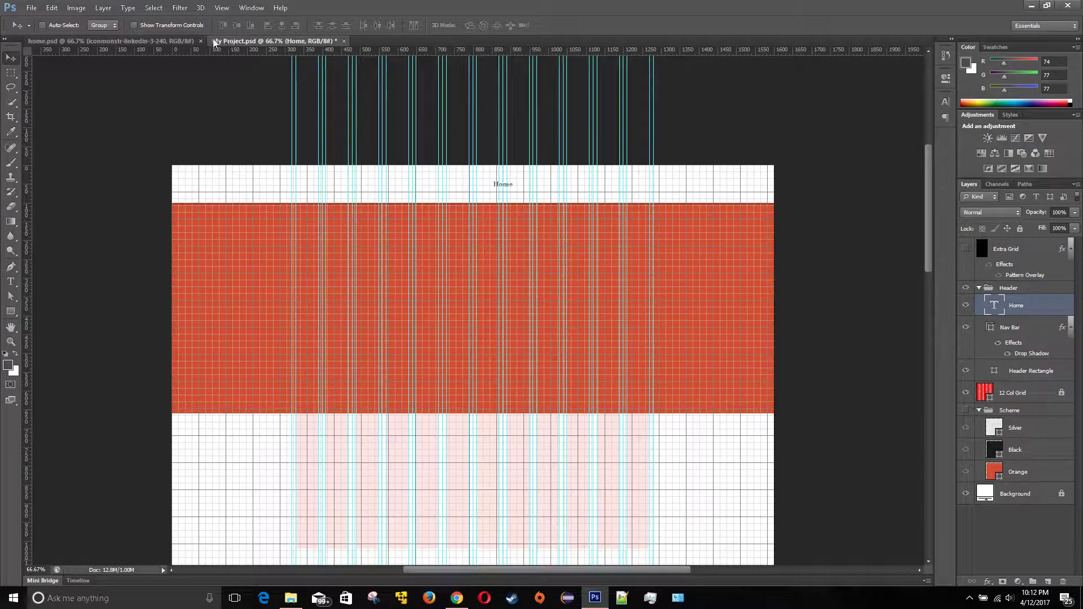
click(163, 41)
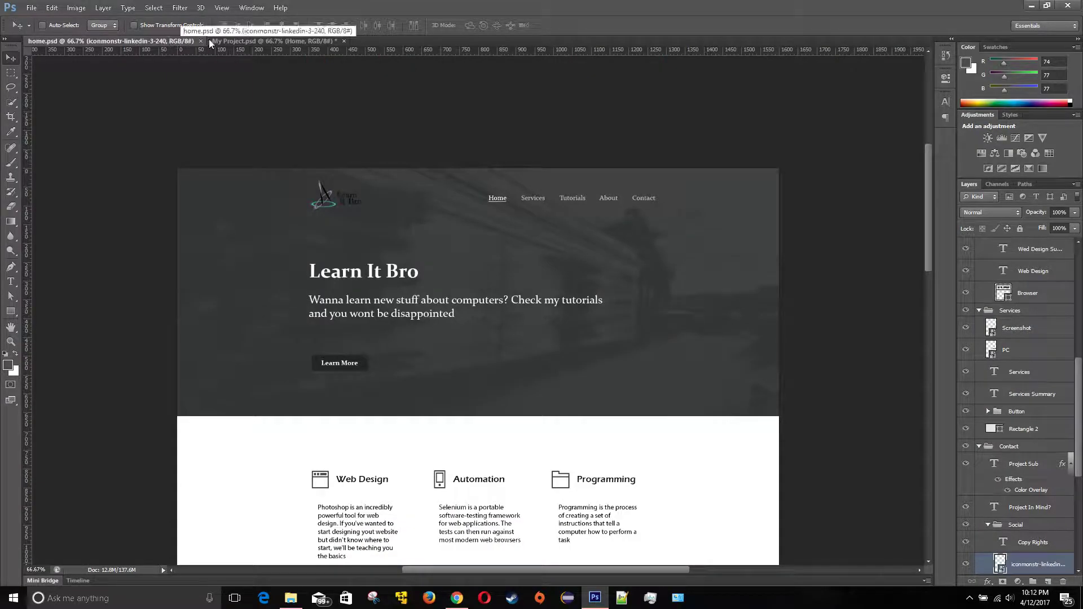
Switch to My Project.psd and nudge the Home text about 14 px to the right in the navigation bar
click(248, 41)
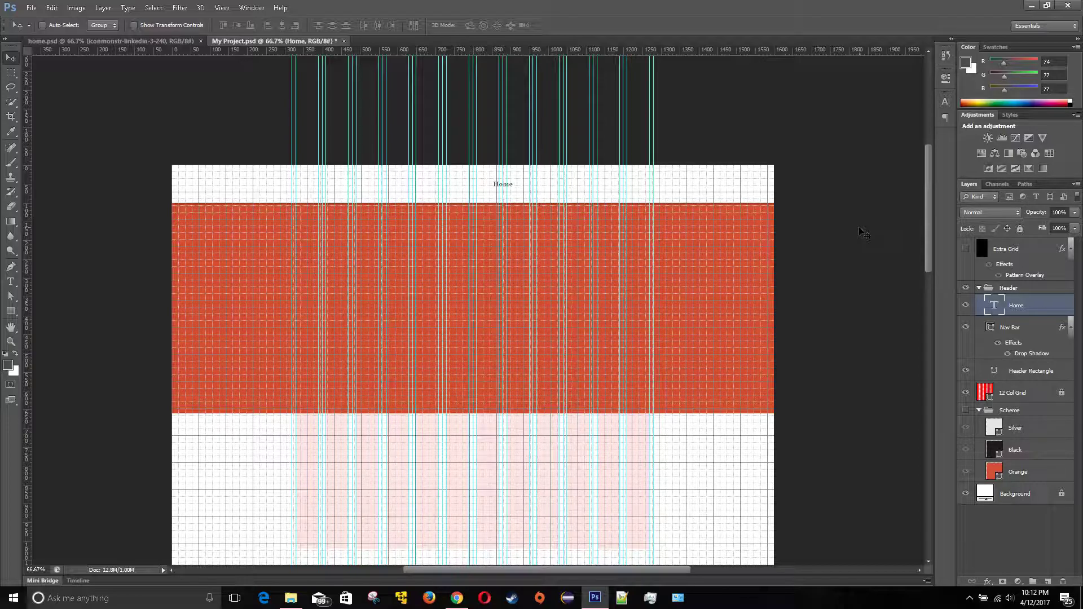
key(ctrl+plus)
scroll(858, 231, up, 5)
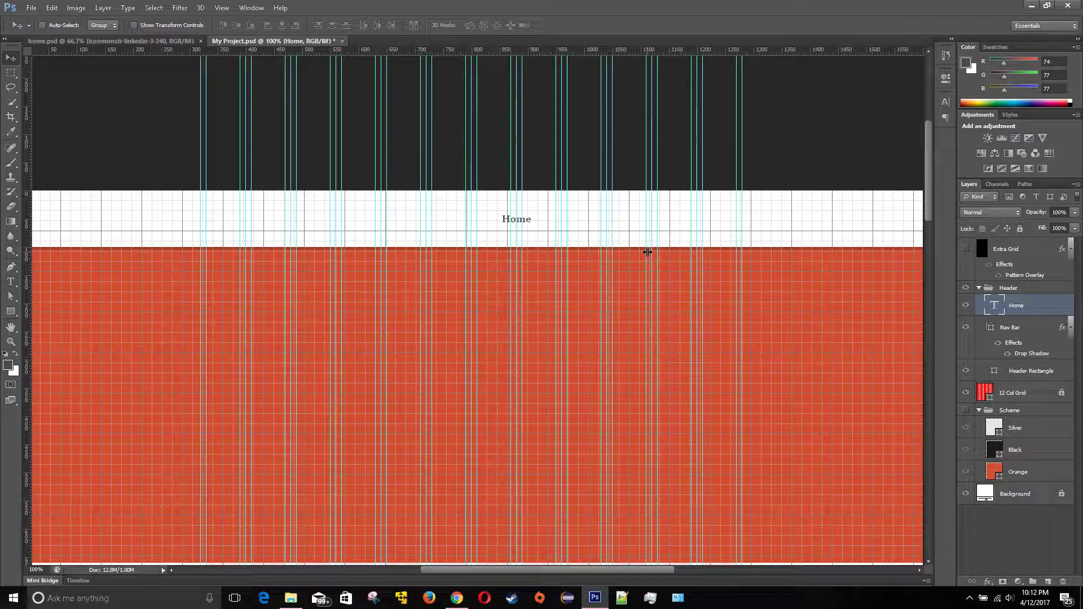
key(Right)
key(Right)
key(Right)
key(Right)
key(Right)
key(Right)
key(Right)
key(Right)
key(Right)
key(Right)
key(Right)
key(Right)
key(Right)
key(Right)
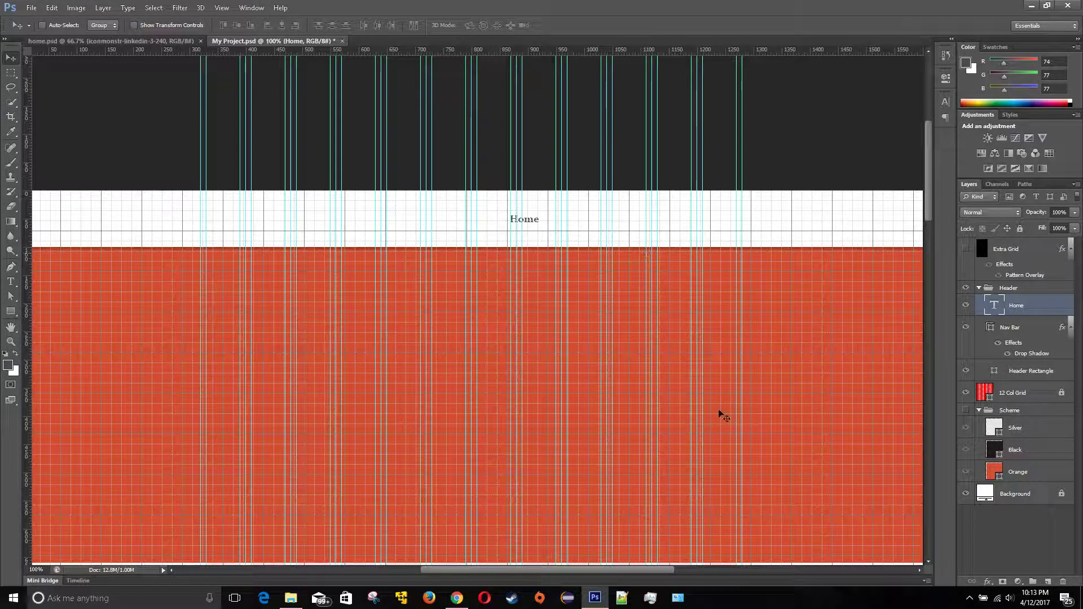
Duplicate the Home text layer under the name Servcies
right_click(1026, 309)
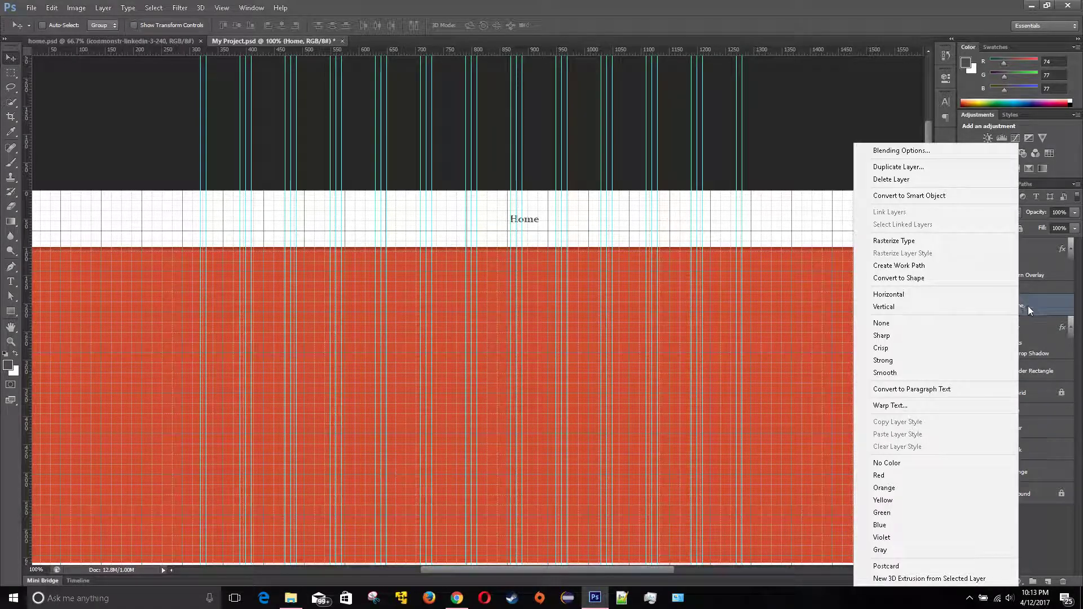
click(923, 170)
text(Servcies)
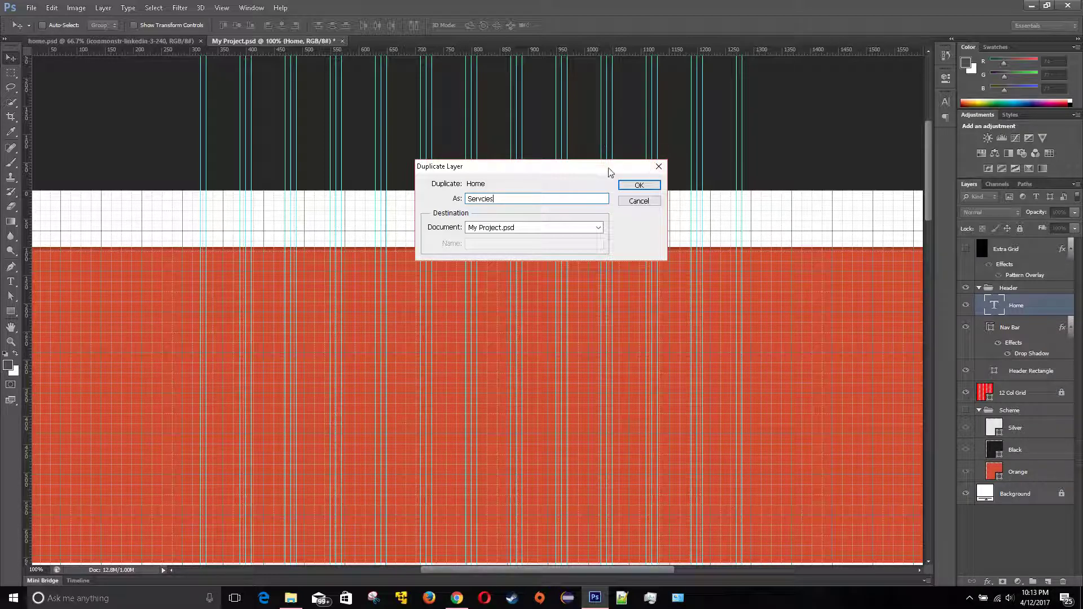
click(637, 186)
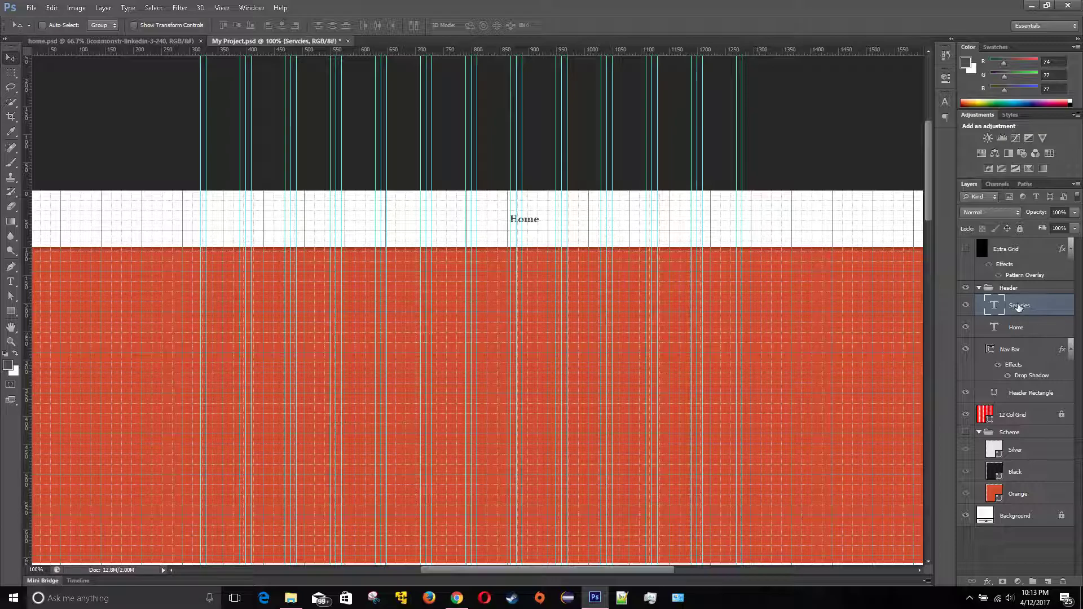
Move the Servcies copy 90 px to the right of the Home text along the navigation bar
key(shift+Right)
key(shift+Right)
key(shift+Right)
key(shift+Right)
key(shift+Right)
key(shift+Right)
key(shift+Right)
key(shift+Right)
key(shift+Right)
Replace the wording of the second menu item with Services
click(11, 282)
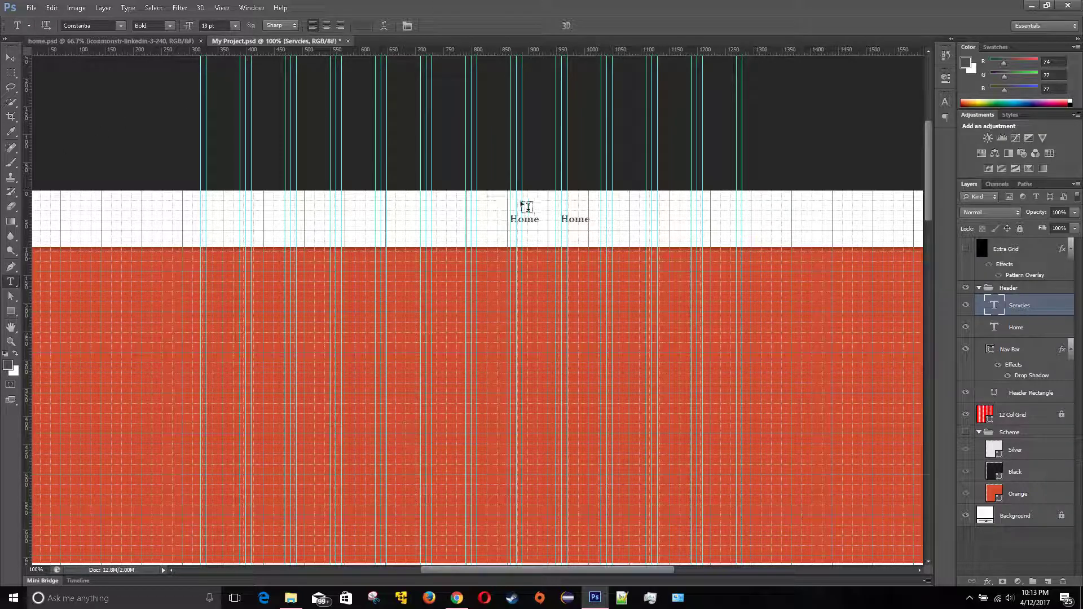
double_click(575, 220)
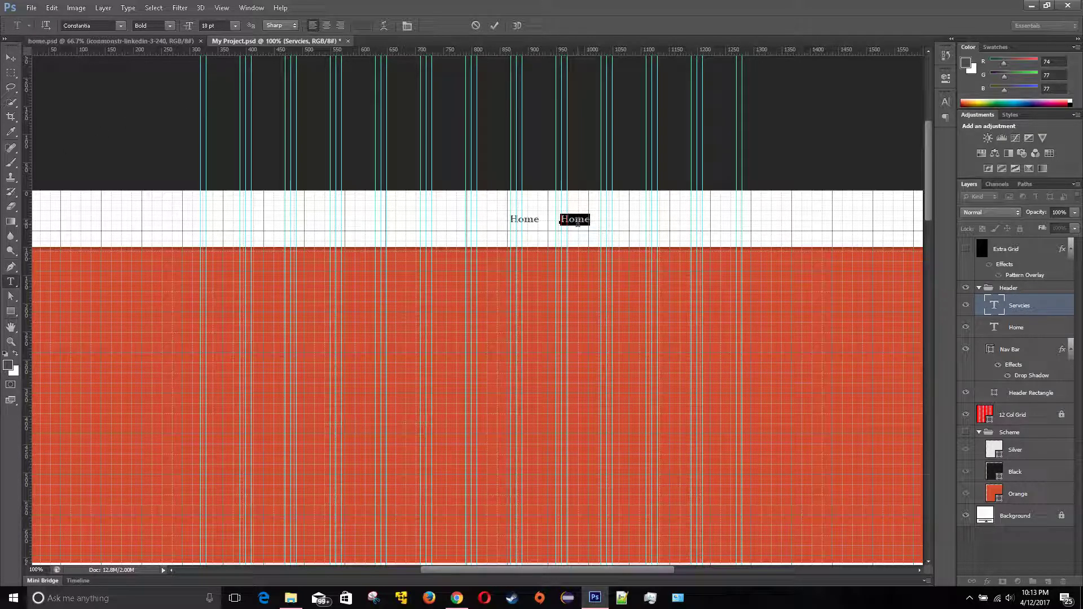
text(Se)
click(1026, 311)
click(1013, 288)
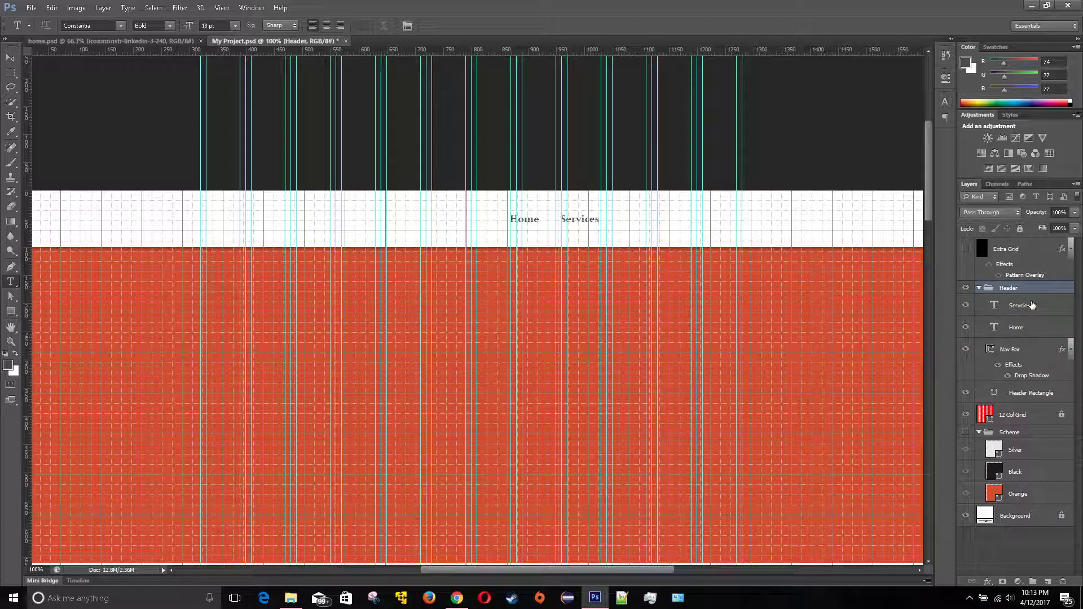
Duplicate the Servcies text layer under the name Games
right_click(1032, 306)
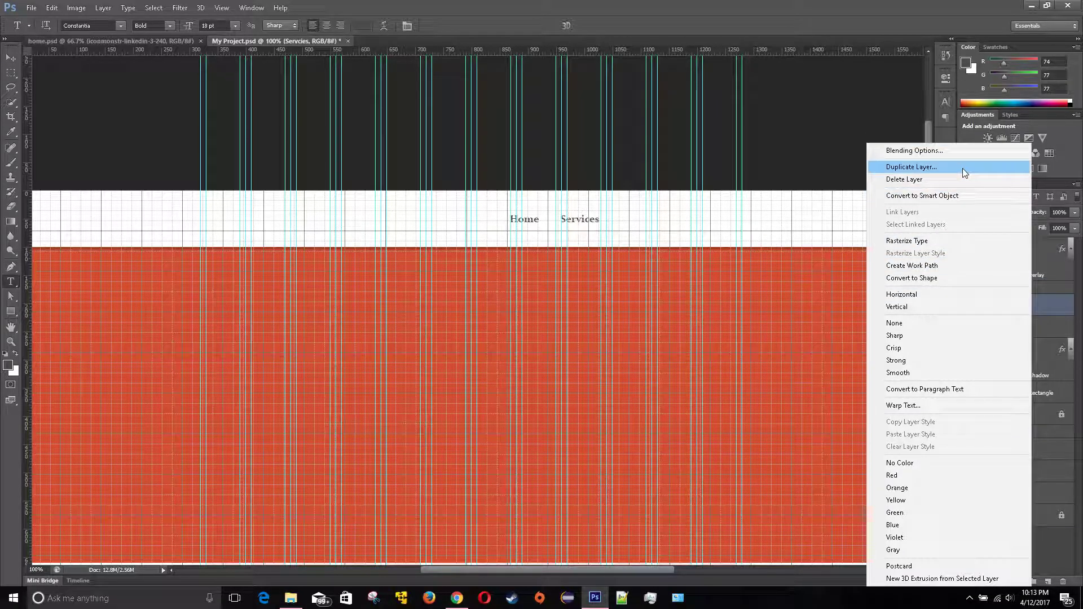
click(962, 168)
text(Games)
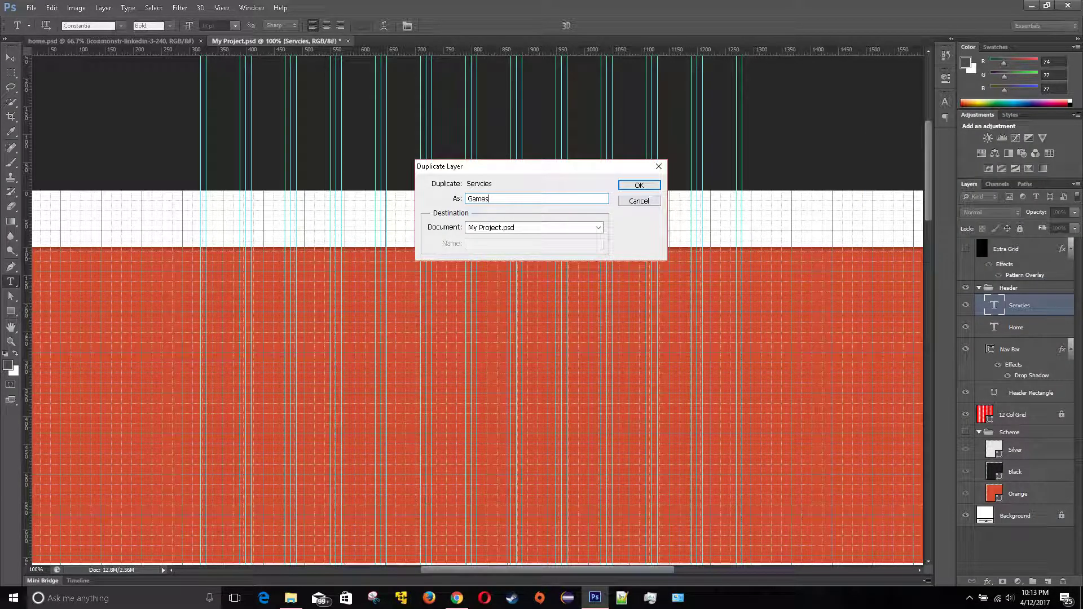
click(638, 185)
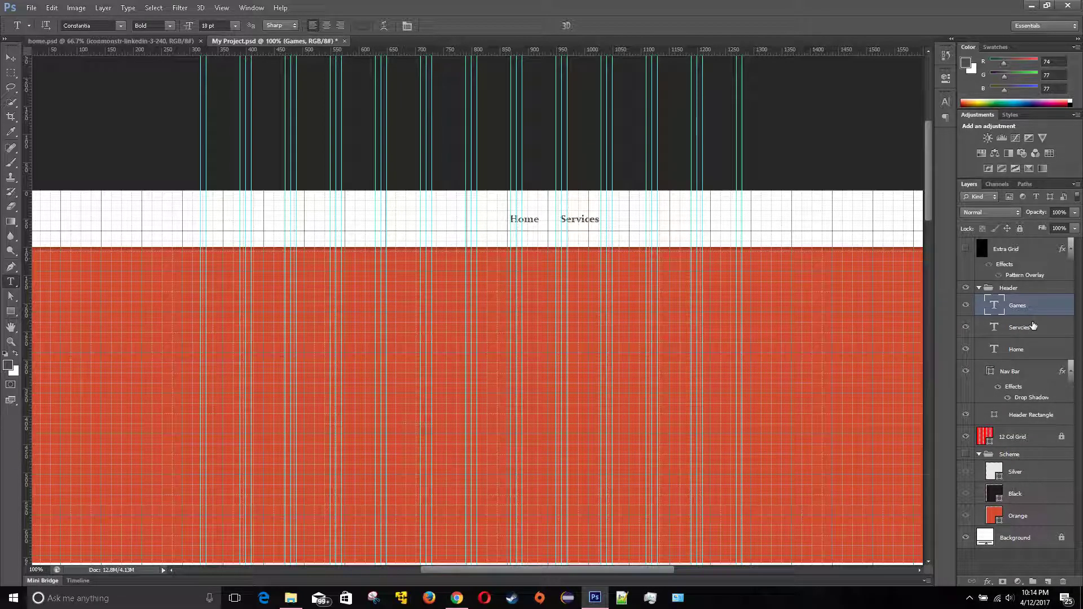
Move the Games copy right along the navigation bar so it starts about 40 px past the end of the Services text
click(11, 58)
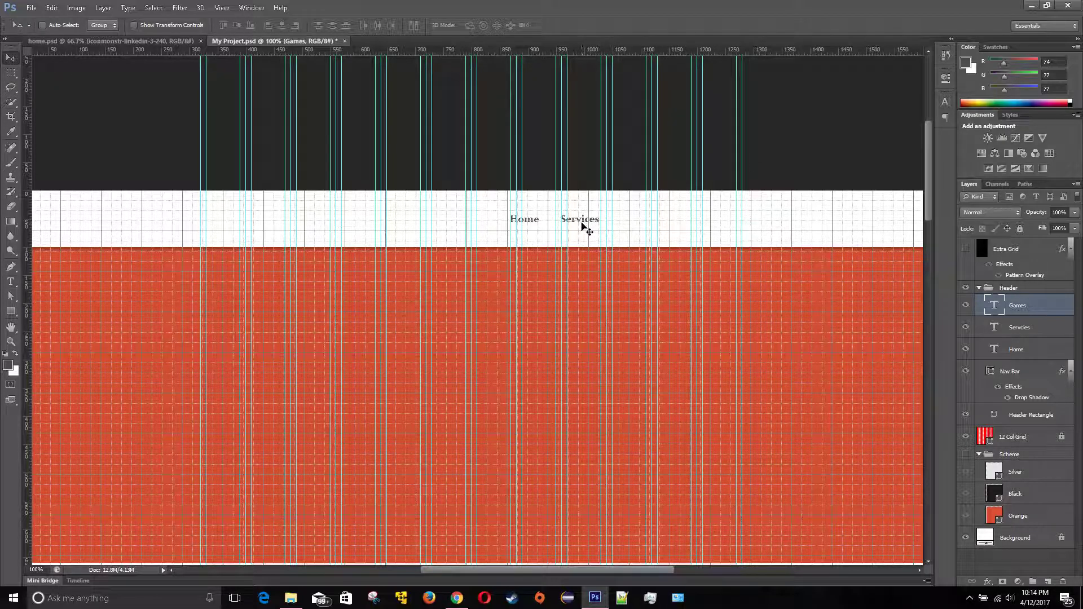
key(shift+Right)
key(shift+Right)
key(shift+Right)
key(shift+Right)
key(shift+Right)
key(shift+Right)
key(shift+Right)
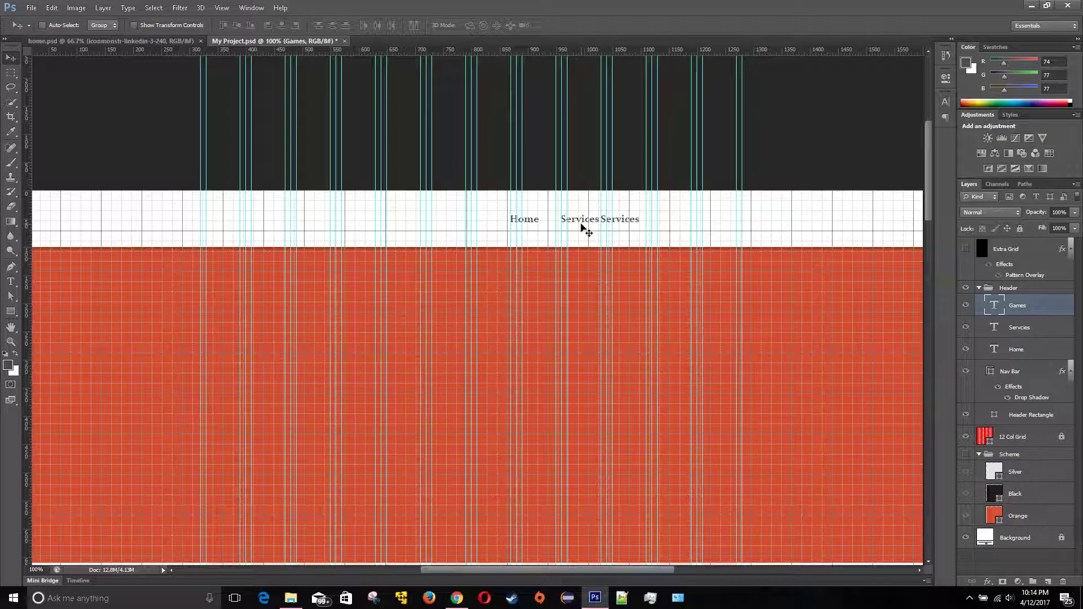
key(Left)
key(Left)
key(shift+Right)
key(shift+Right)
key(shift+Right)
key(shift+Right)
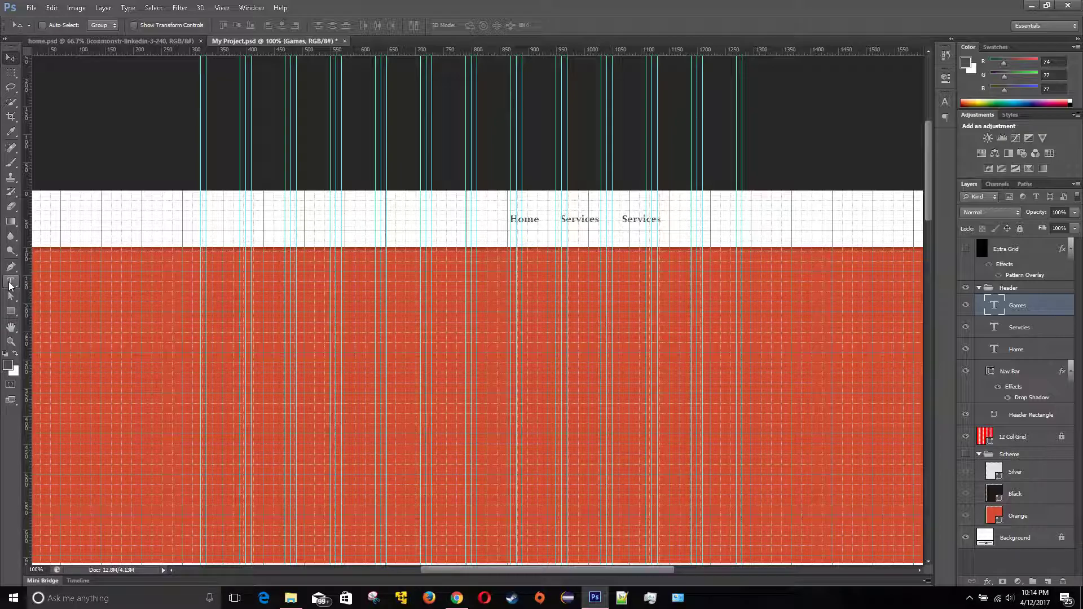
Replace the wording of the third menu item with Games
click(10, 281)
double_click(636, 219)
text(Games)
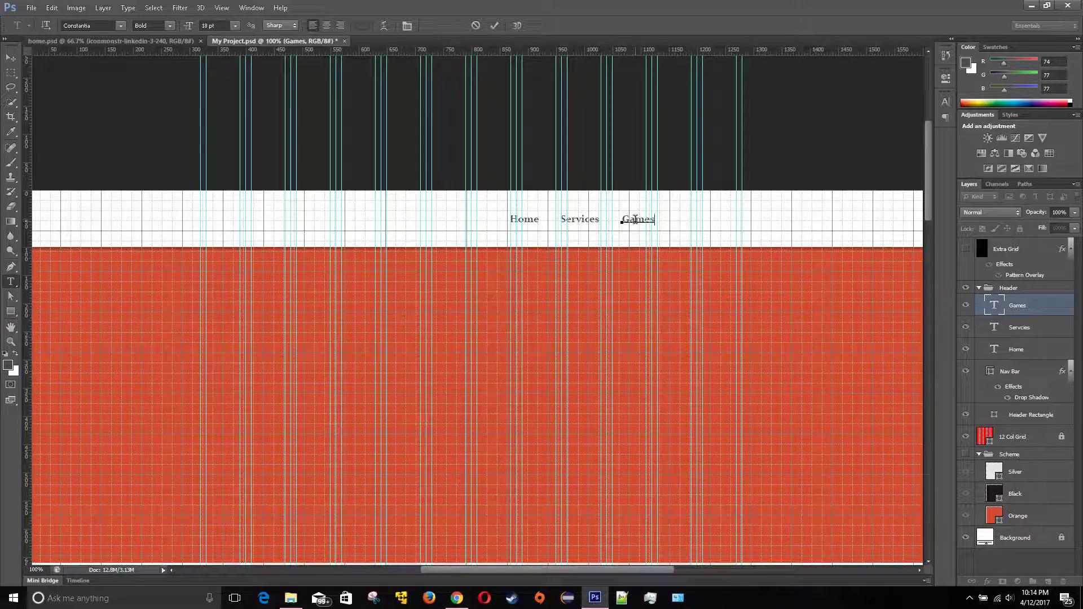
Duplicate the Games text layer under the name About
right_click(1037, 307)
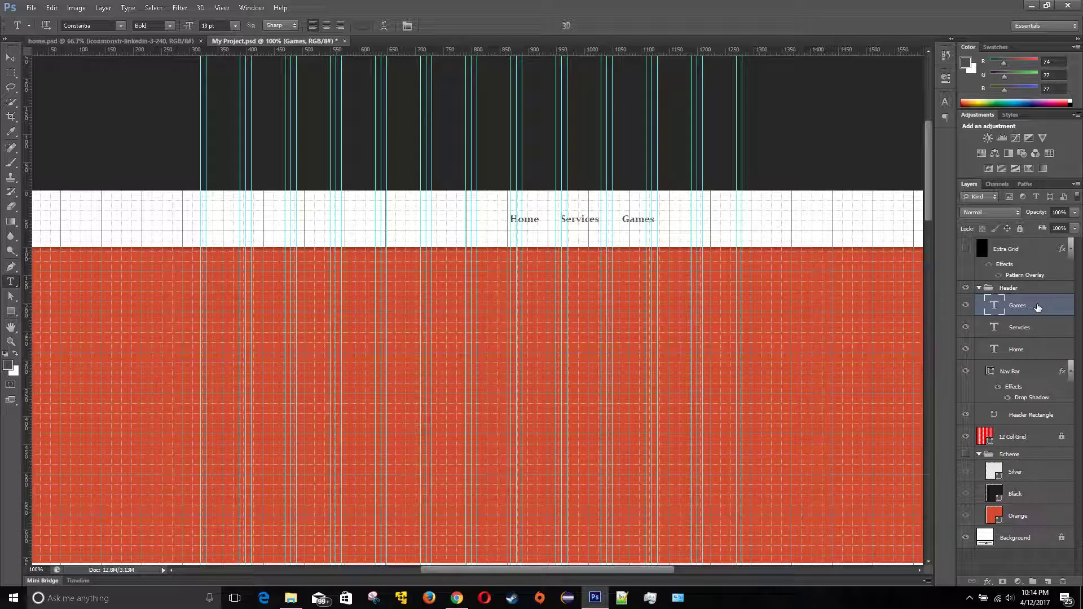
click(953, 168)
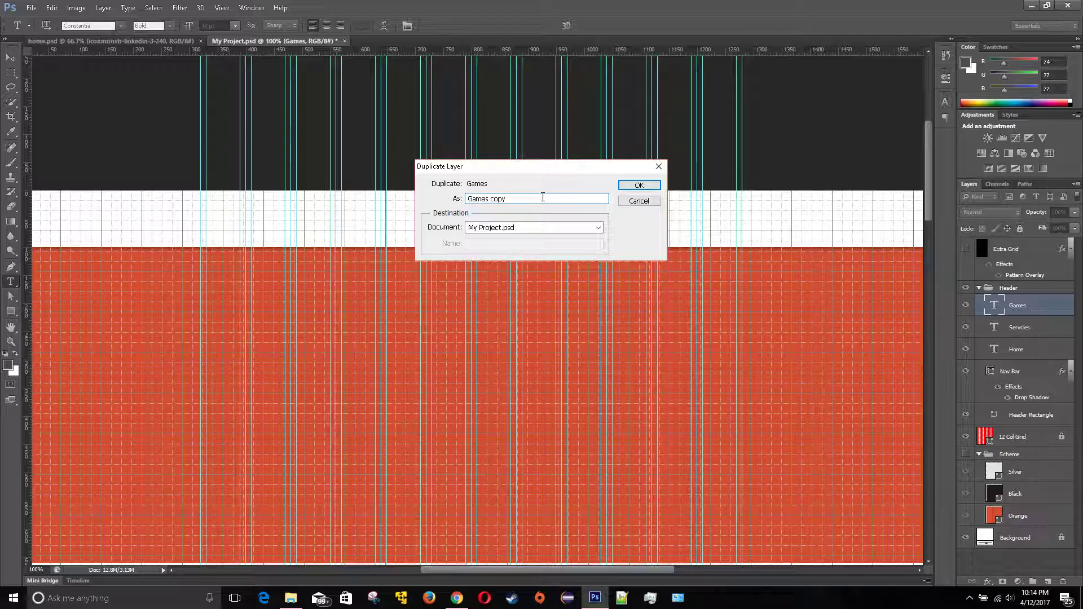
text(About)
key(Return)
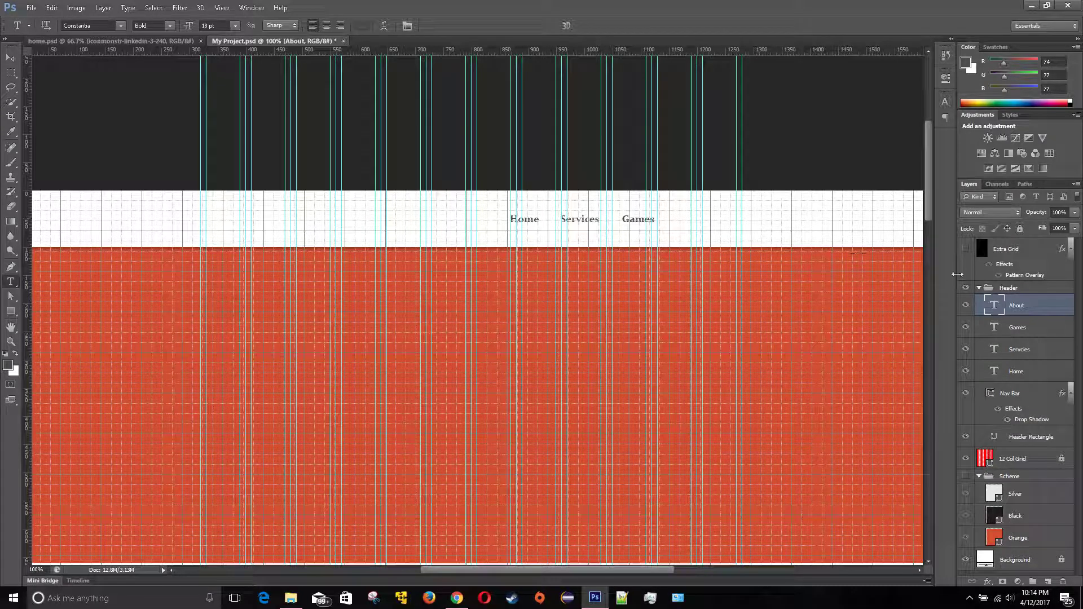
Move the About copy right along the navigation bar so it starts about 40 px past the end of the Games text
click(10, 58)
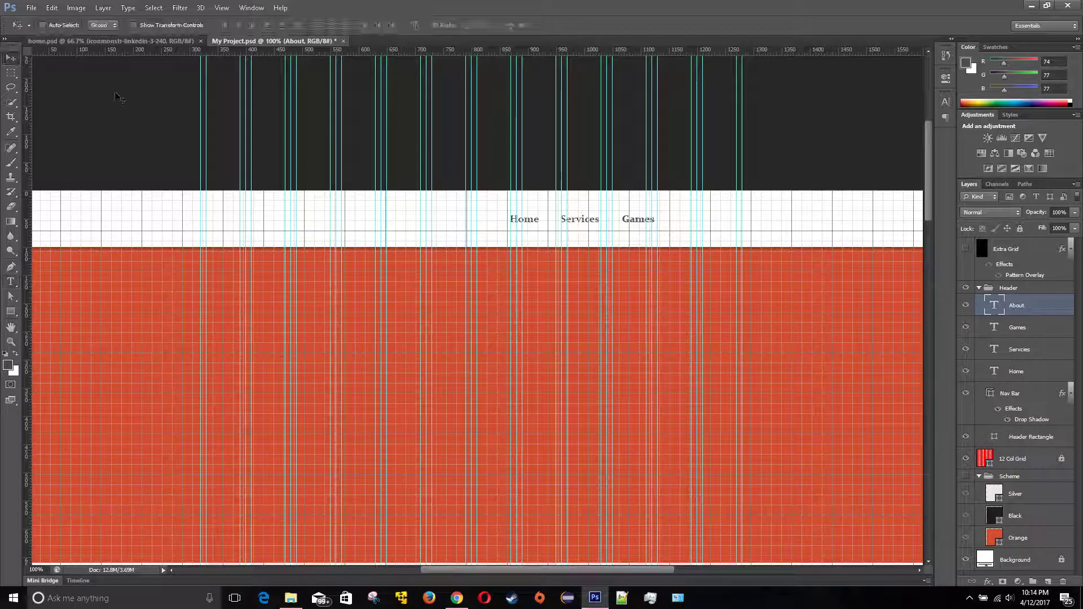
key(shift+Right)
key(shift+Right)
key(shift+Right)
key(shift+Right)
key(shift+Right)
key(shift+Right)
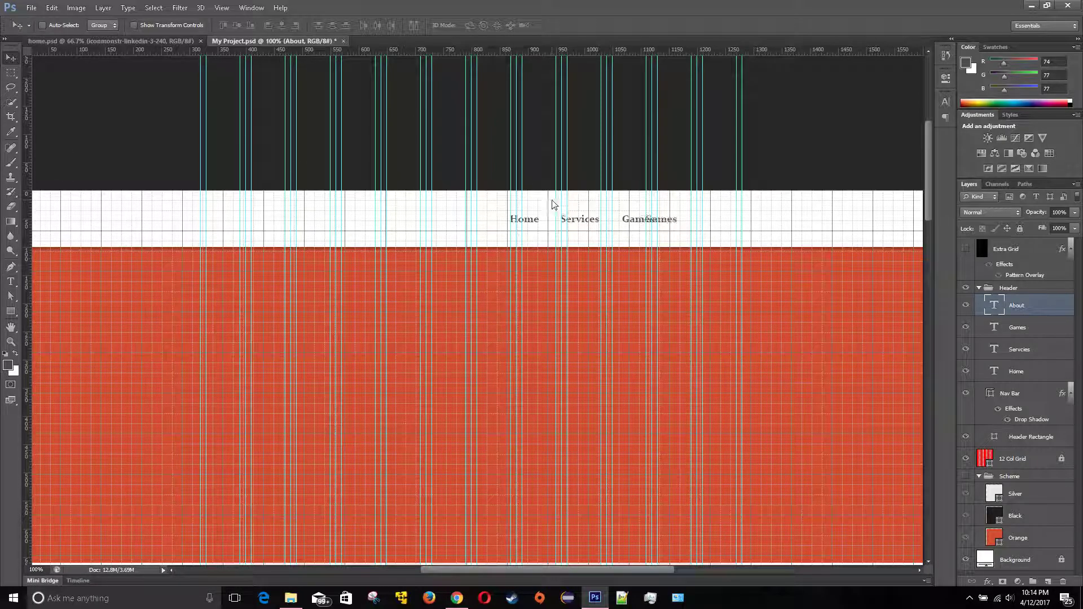
key(Left)
key(Left)
key(Left)
key(shift+Right)
key(shift+Right)
key(shift+Right)
key(shift+Right)
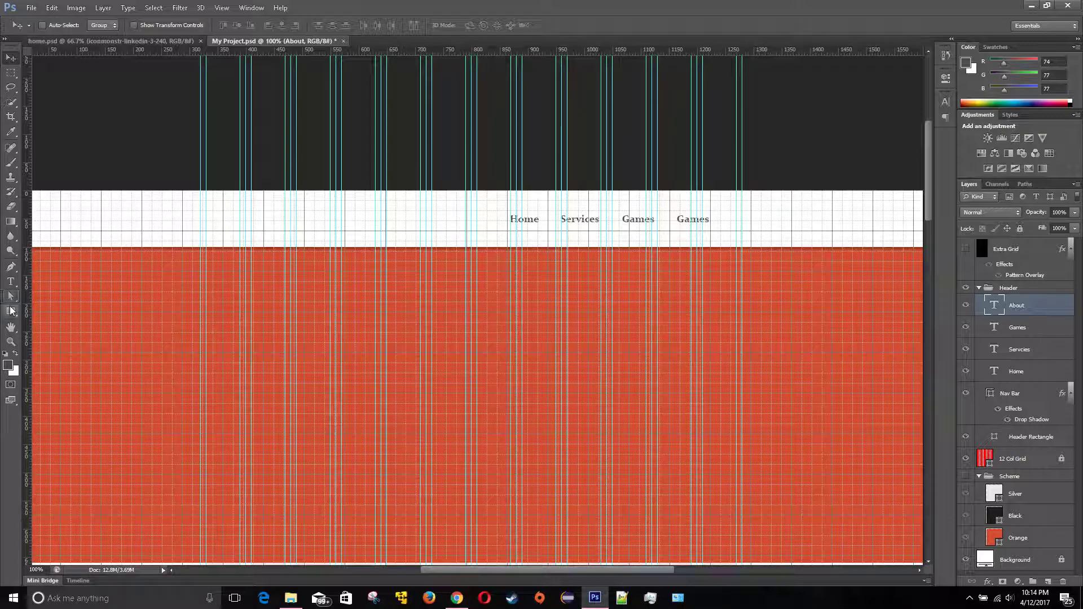
Replace the wording of the fourth menu item with About
click(11, 281)
double_click(677, 218)
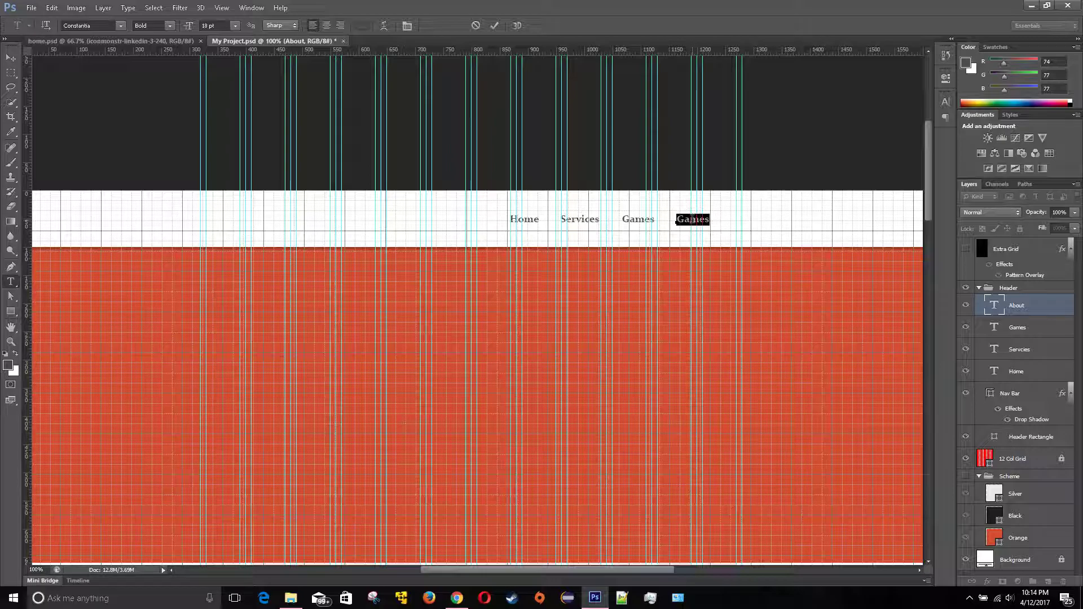
text(About)
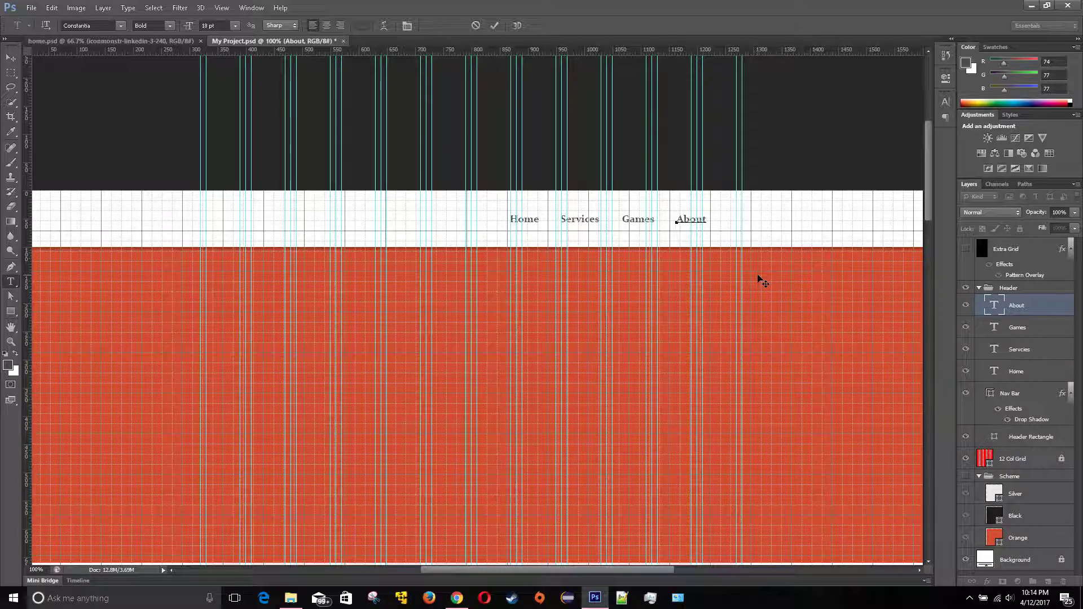
click(11, 58)
Duplicate the About text layer under the name Contact
right_click(1021, 306)
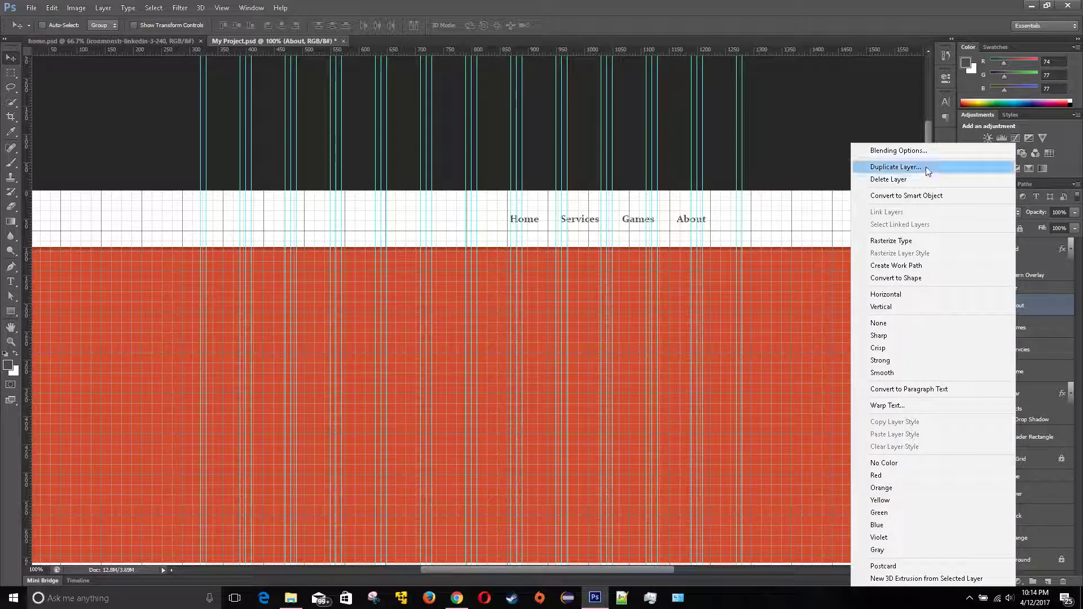
click(958, 163)
text(Contact)
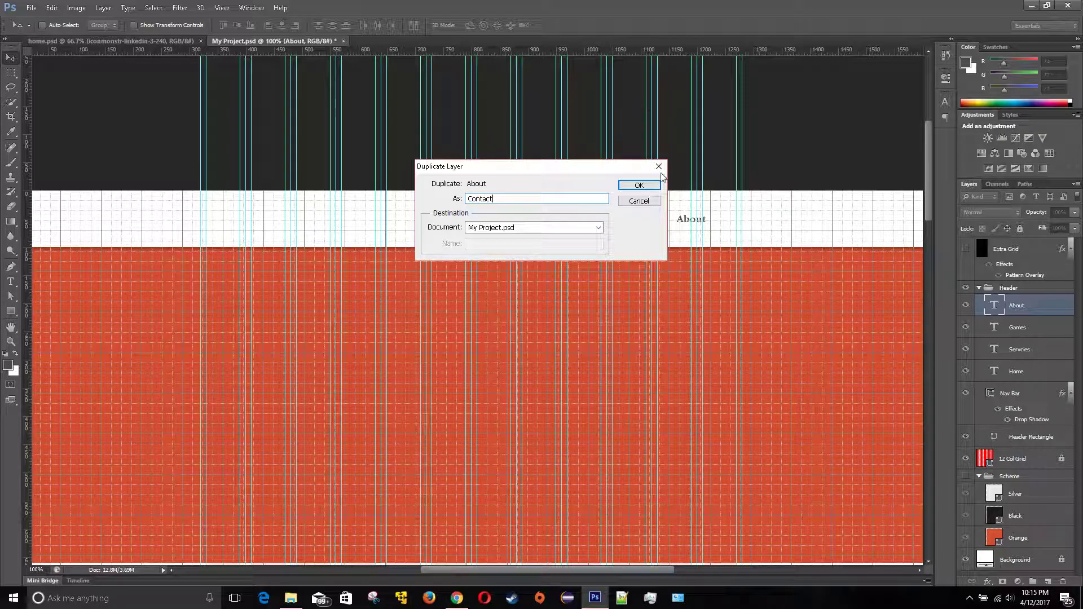
click(638, 185)
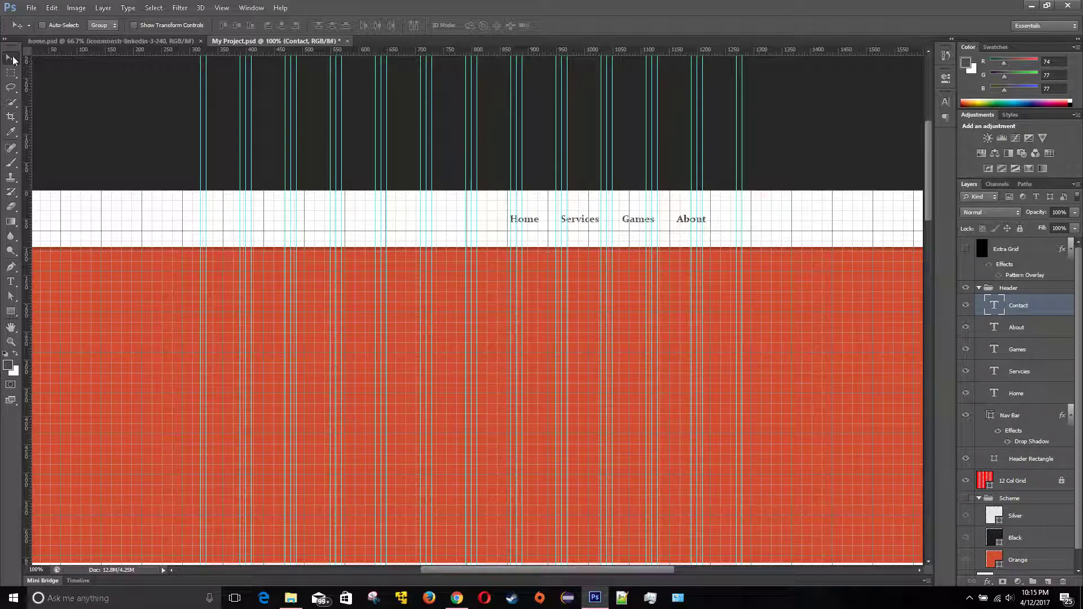
Move the Contact copy 90 px right of the About text along the navigation bar
key(shift+Right)
key(shift+Right)
key(shift+Right)
key(shift+Right)
key(shift+Right)
key(shift+Right)
key(shift+Left)
key(shift+Right)
key(shift+Right)
key(shift+Right)
key(shift+Right)
Replace the wording of the fifth menu item with Contact
click(8, 288)
double_click(735, 221)
click(736, 222)
key(ctrl+a)
text(Con)
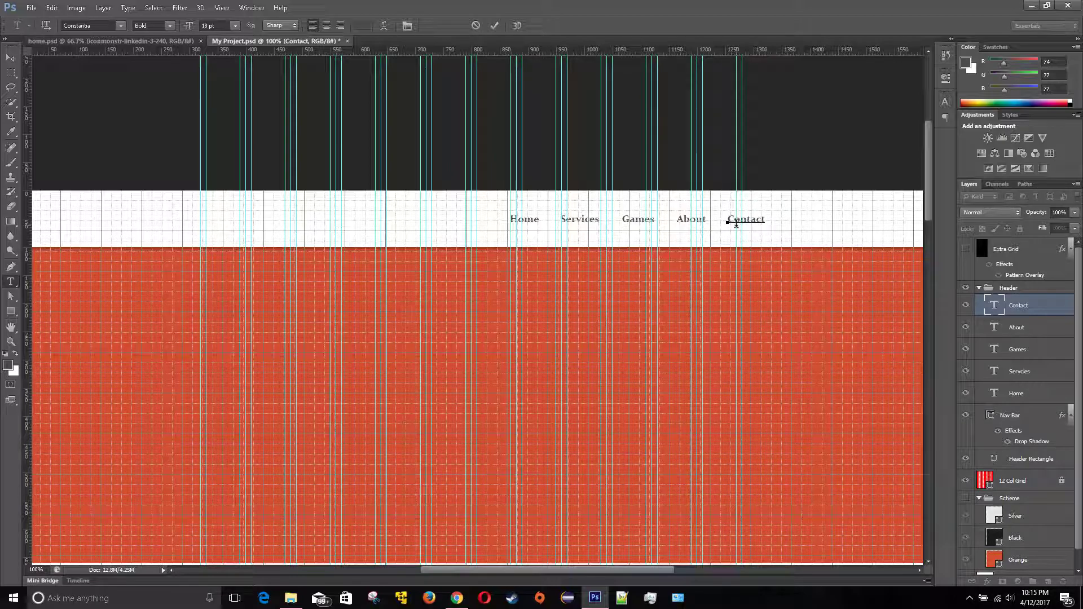
Move all five menu text layers, Home through Contact, 60 px to the left together and save My Project.psd
shift+click(1028, 395)
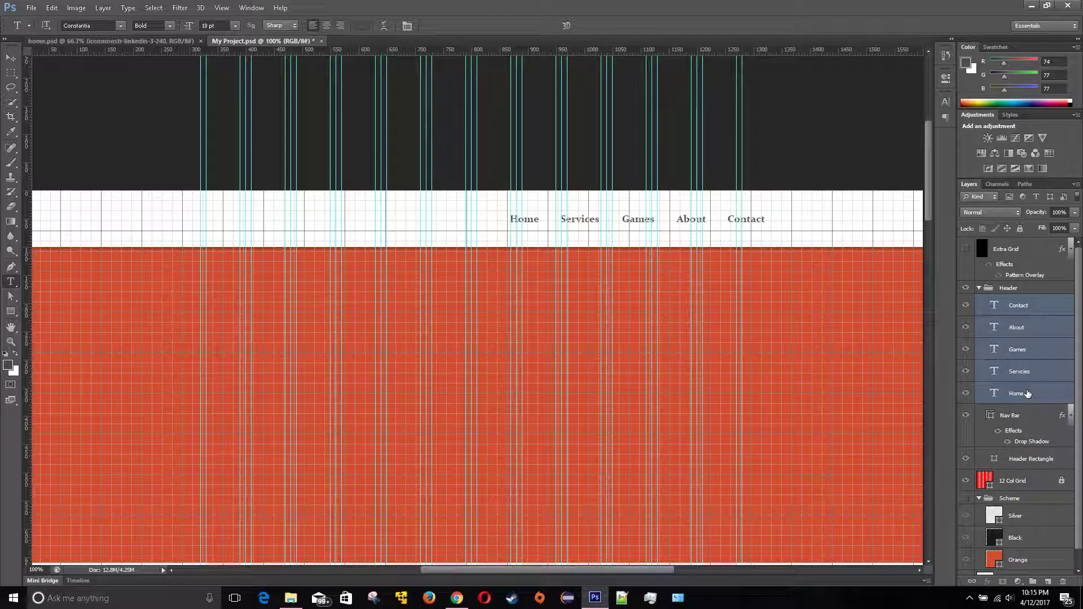
click(10, 58)
key(shift+Left)
key(shift+Left)
key(shift+Left)
key(shift+Left)
key(shift+Left)
key(shift+Left)
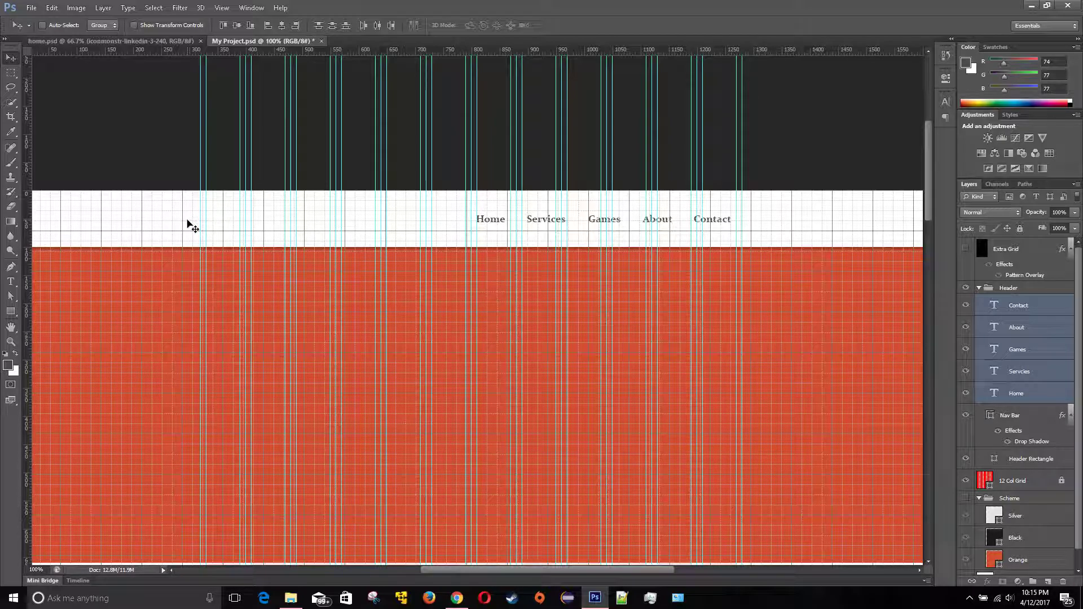
click(31, 8)
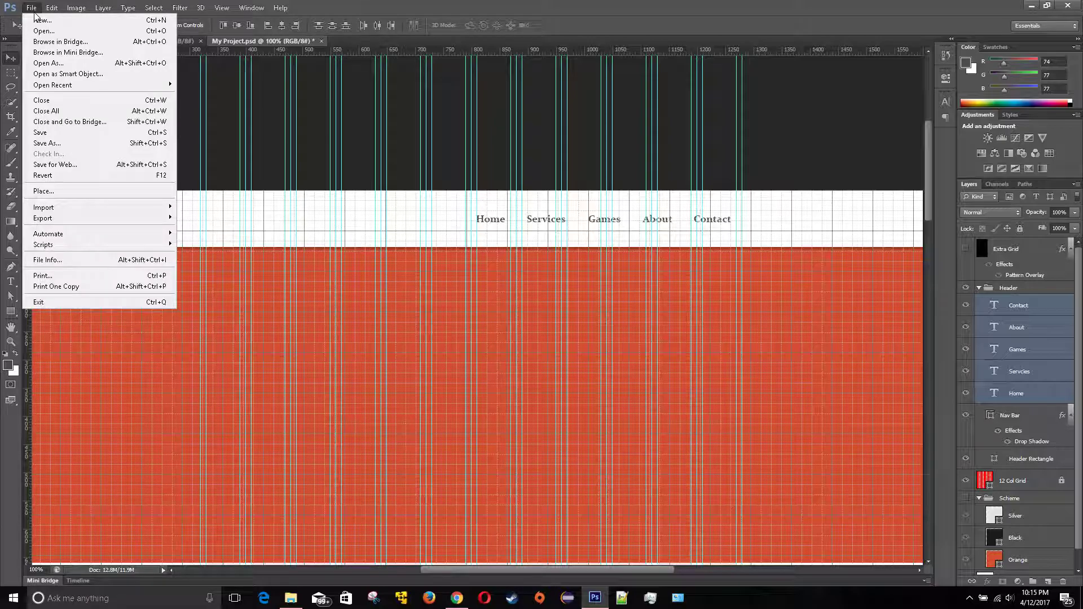
click(58, 134)
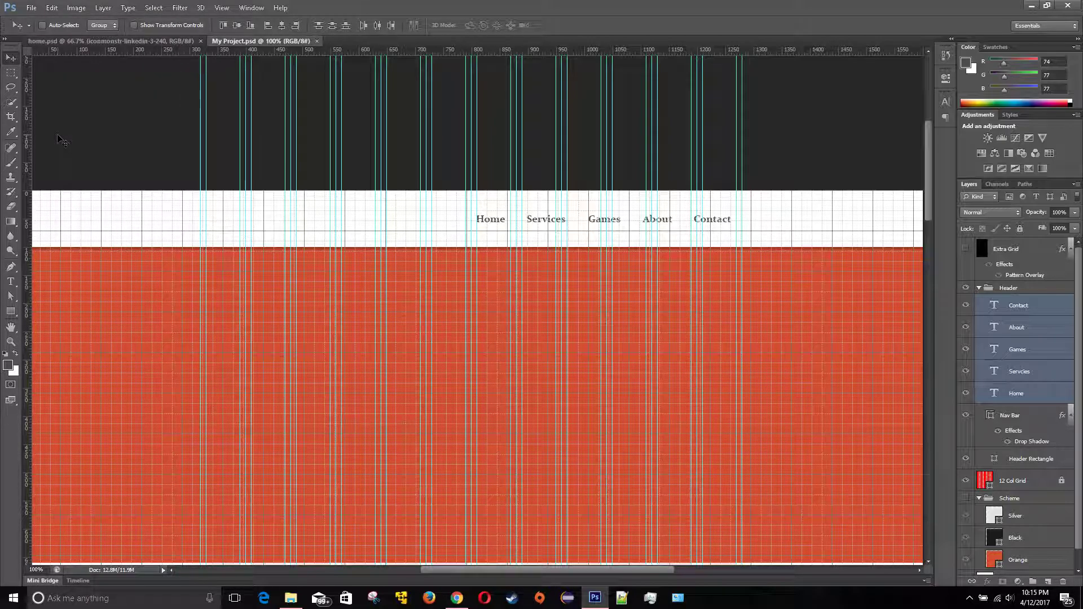